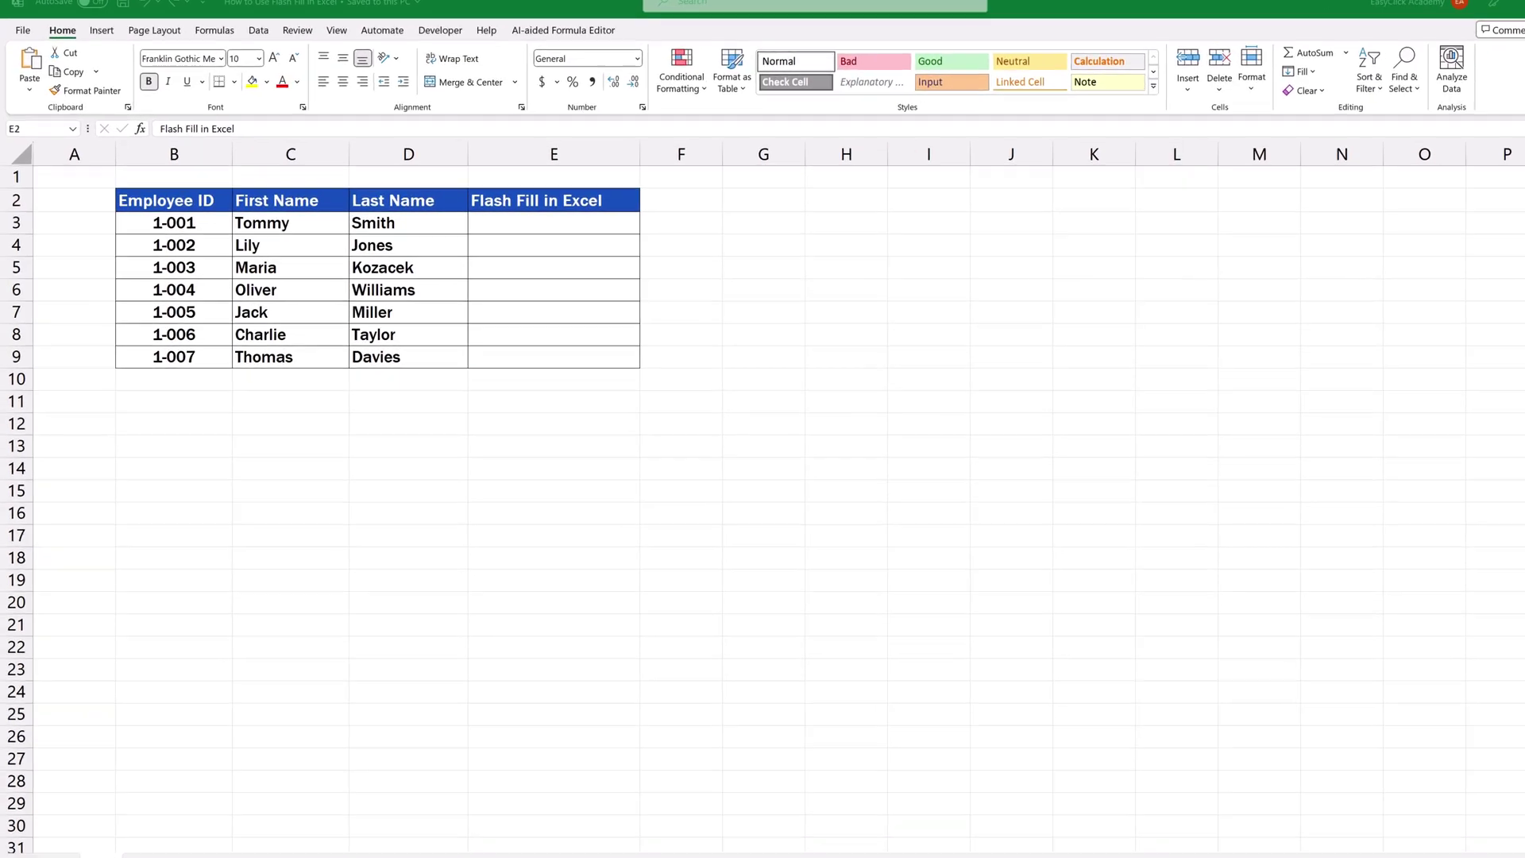
Step: Enter J. Smith in E3 as the first Flash Fill example beside John Smith
click(602, 223)
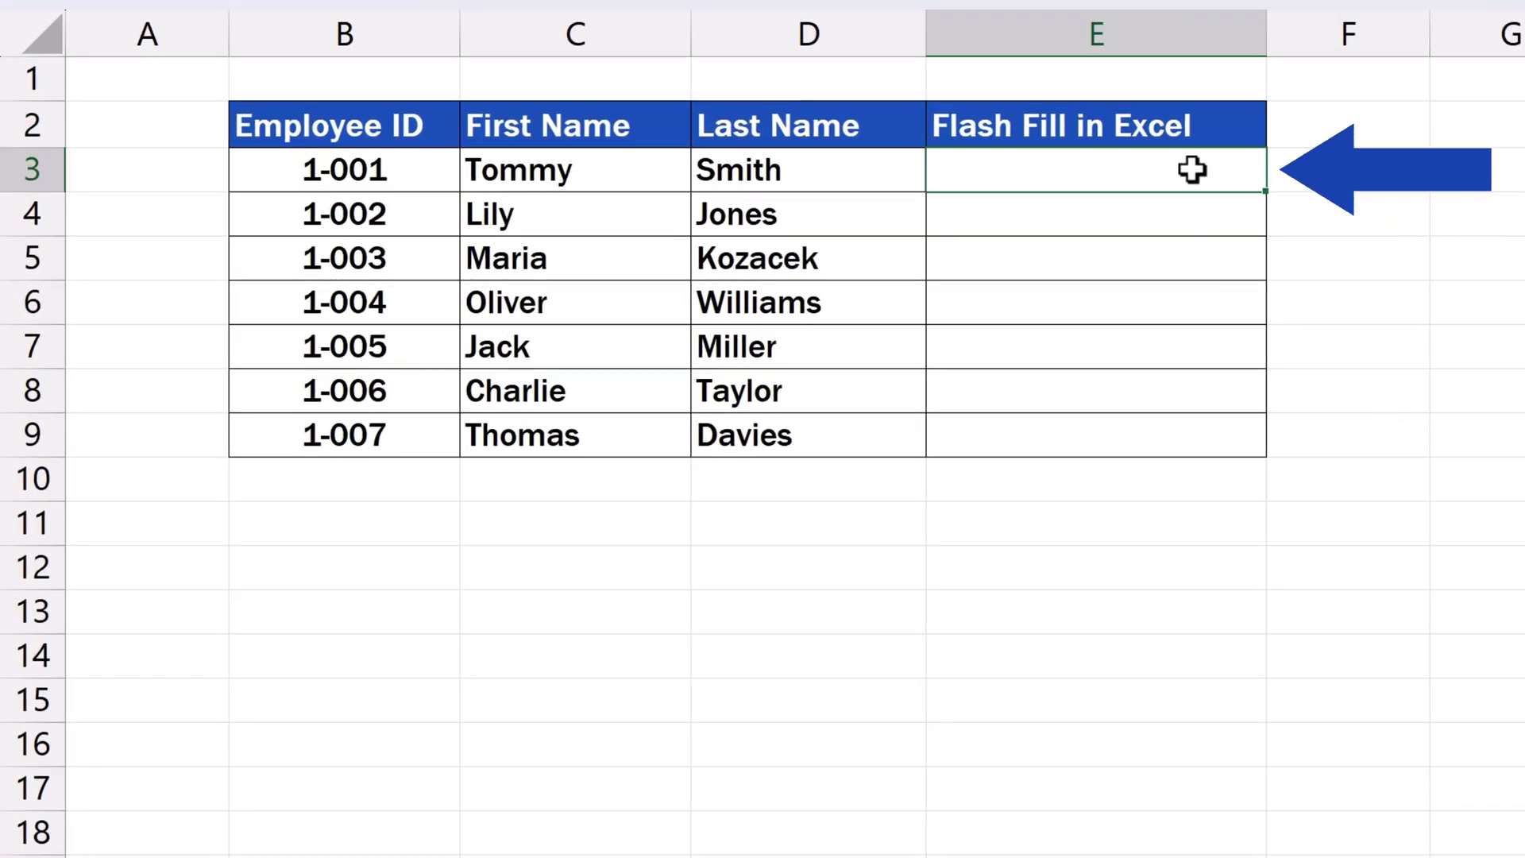
text(Tommy Smith)
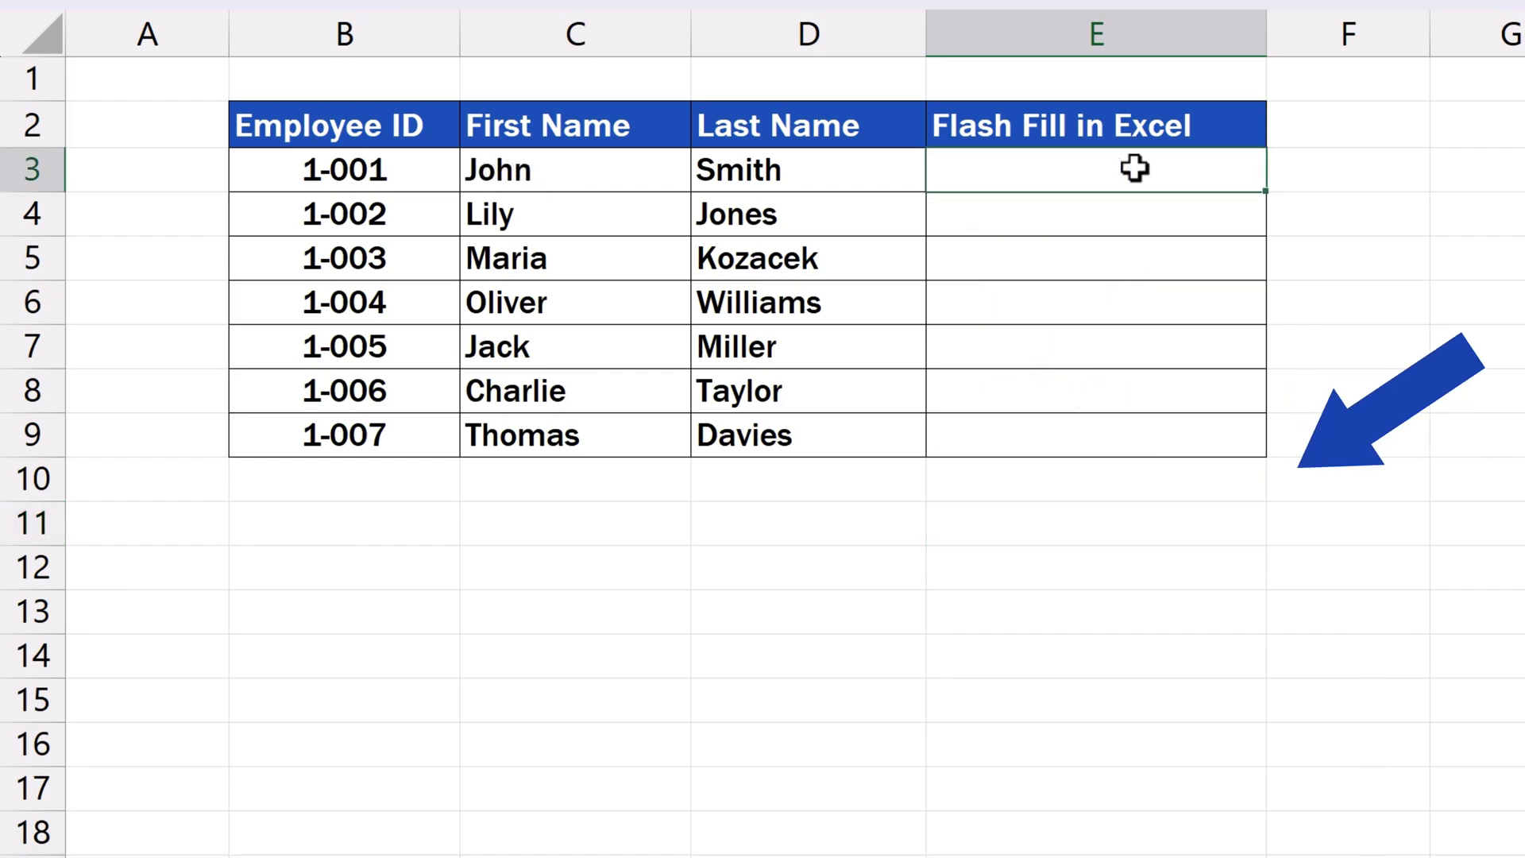
text(J)
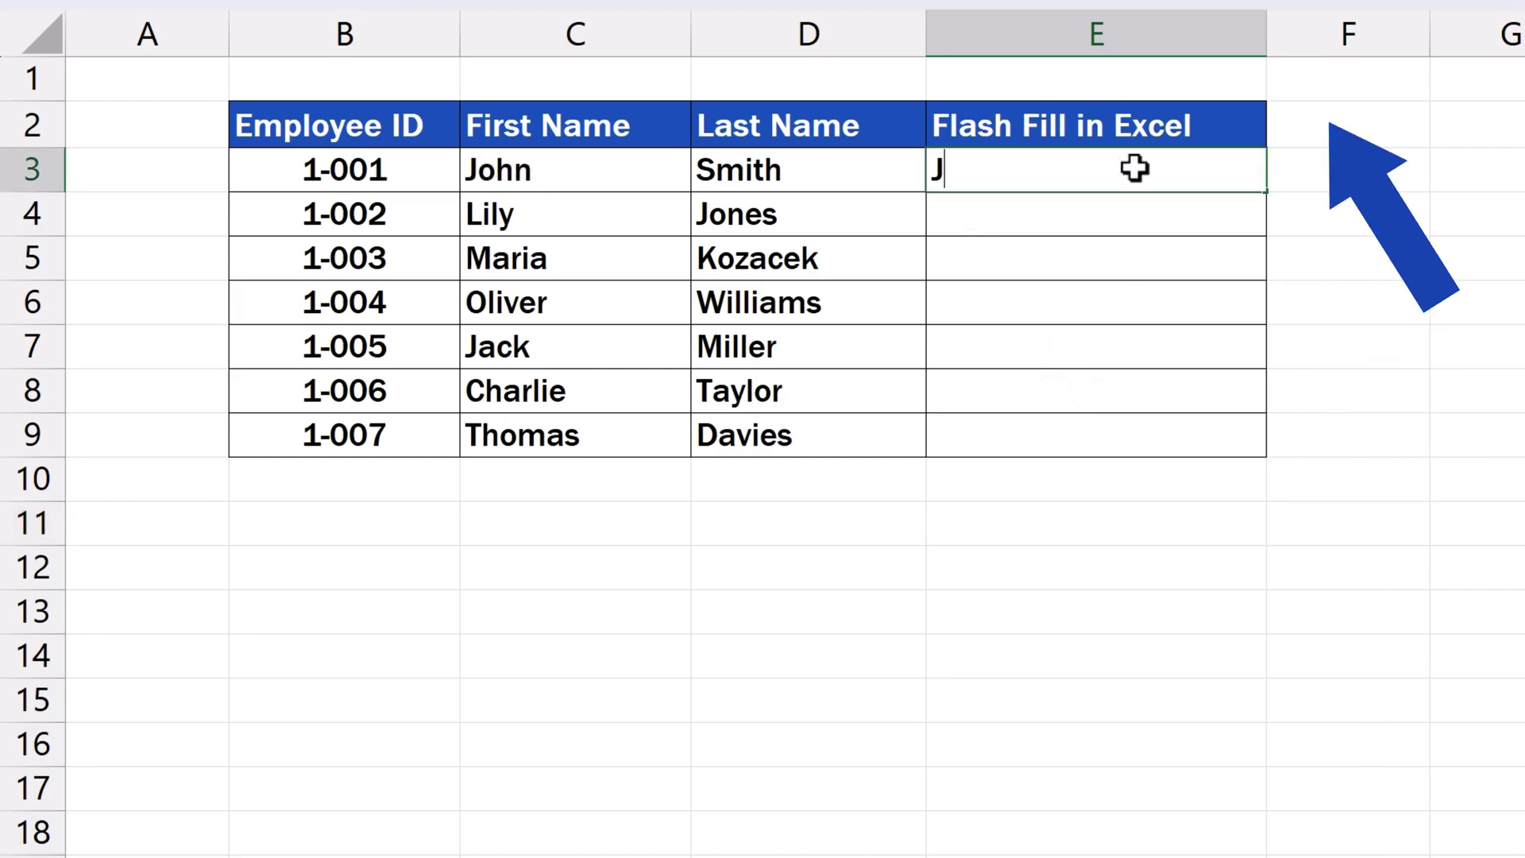
text(. Smith)
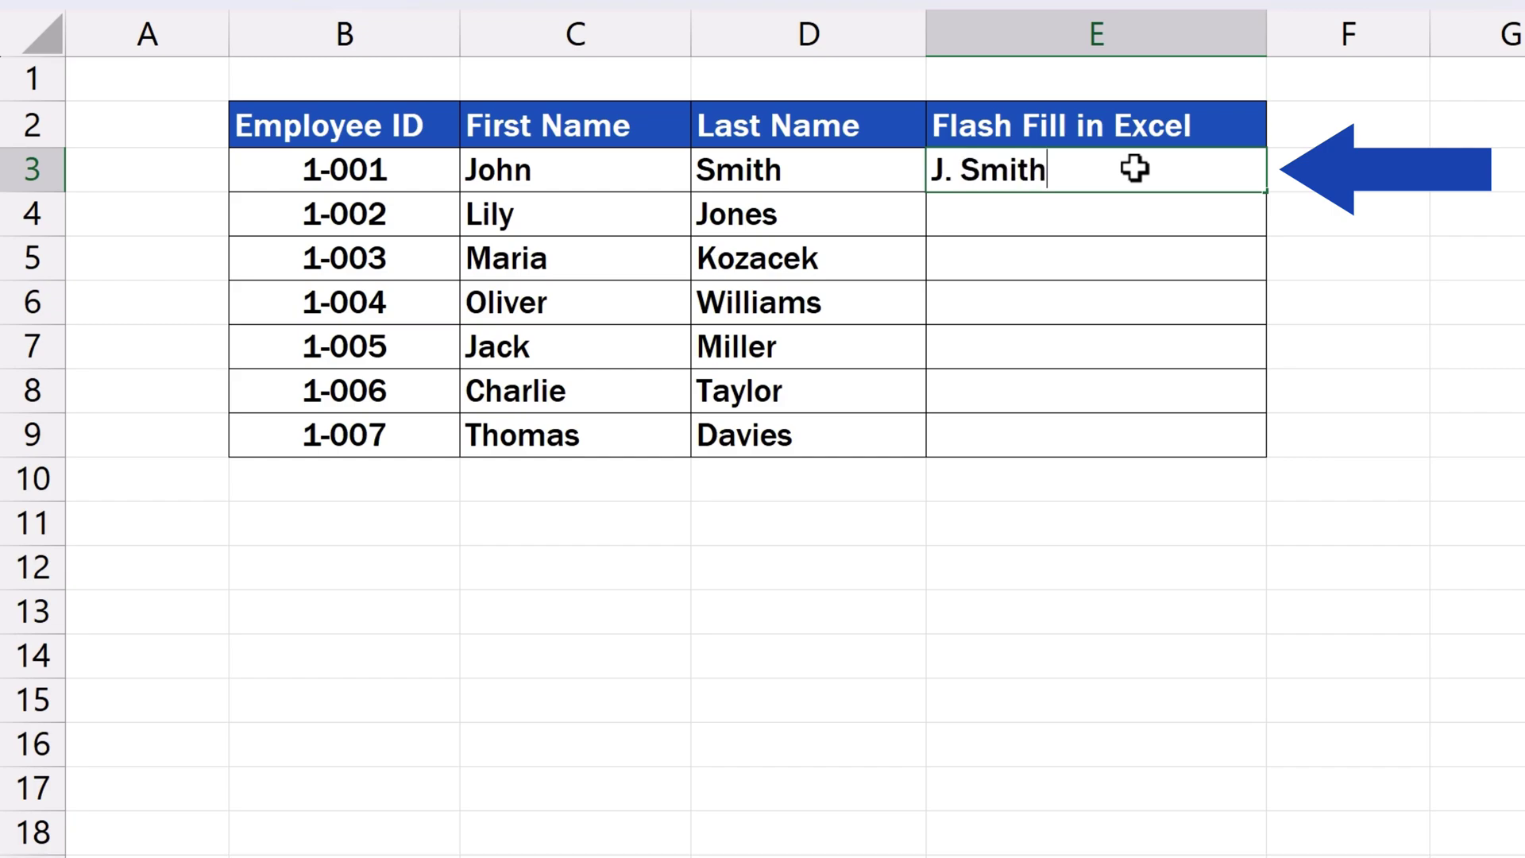
key(Return)
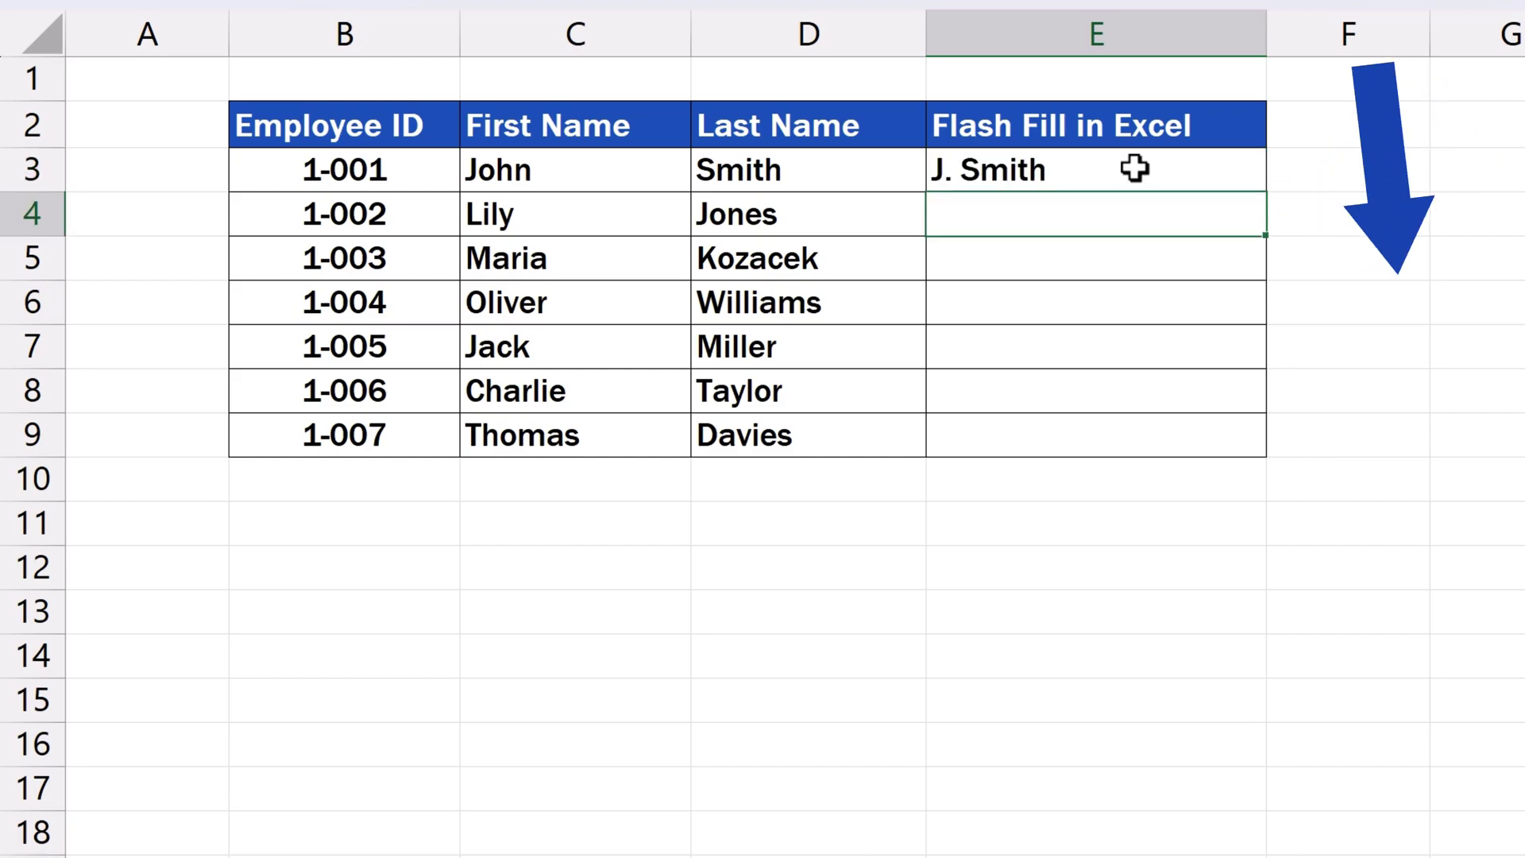
key(ctrl+e)
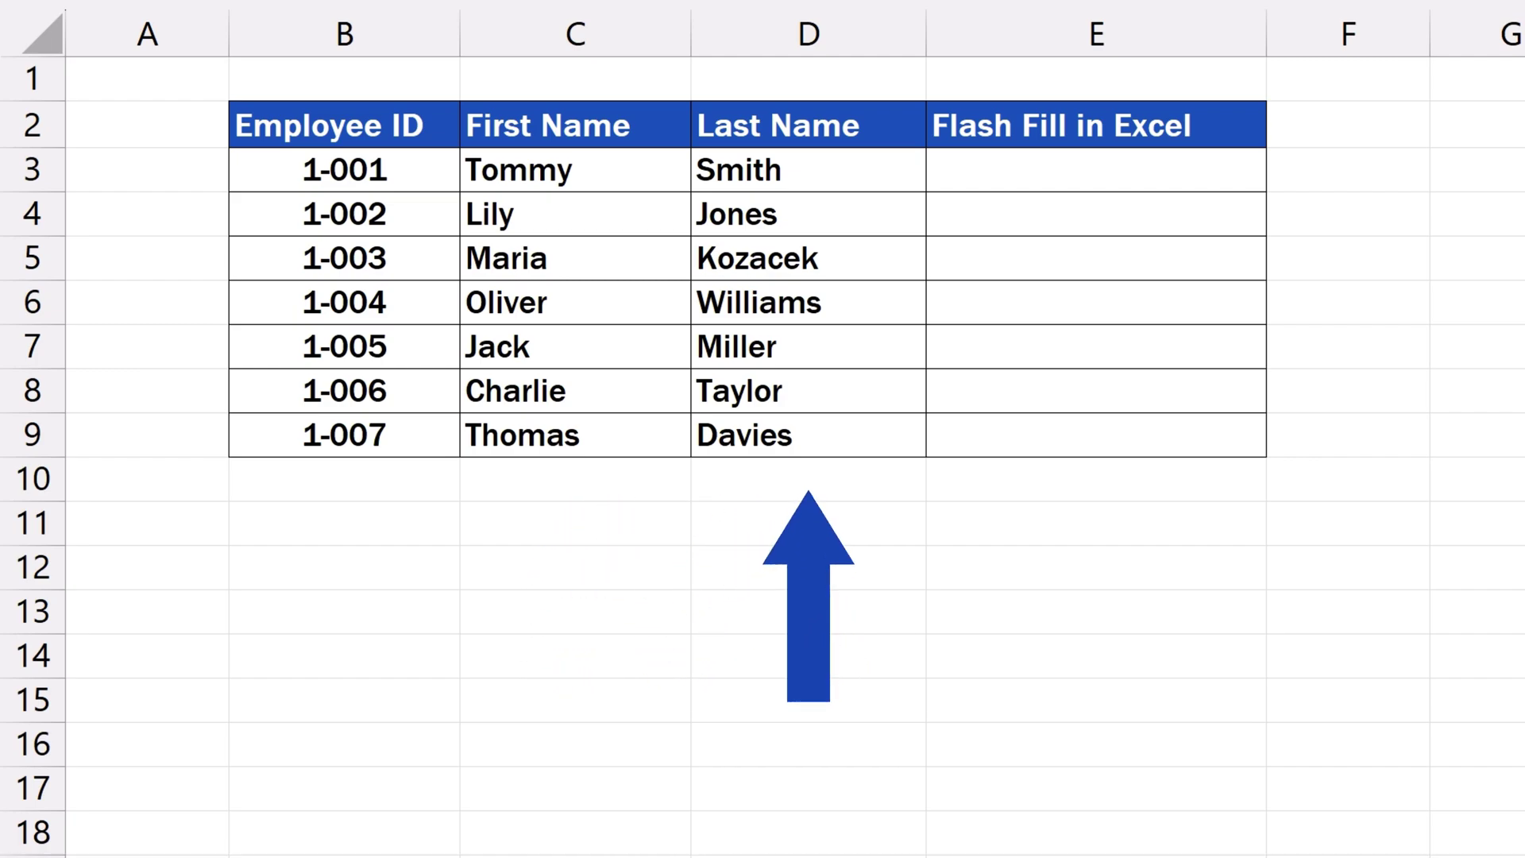
Step: Enter the full name Tommy Smith in E3 as the example
click(1192, 169)
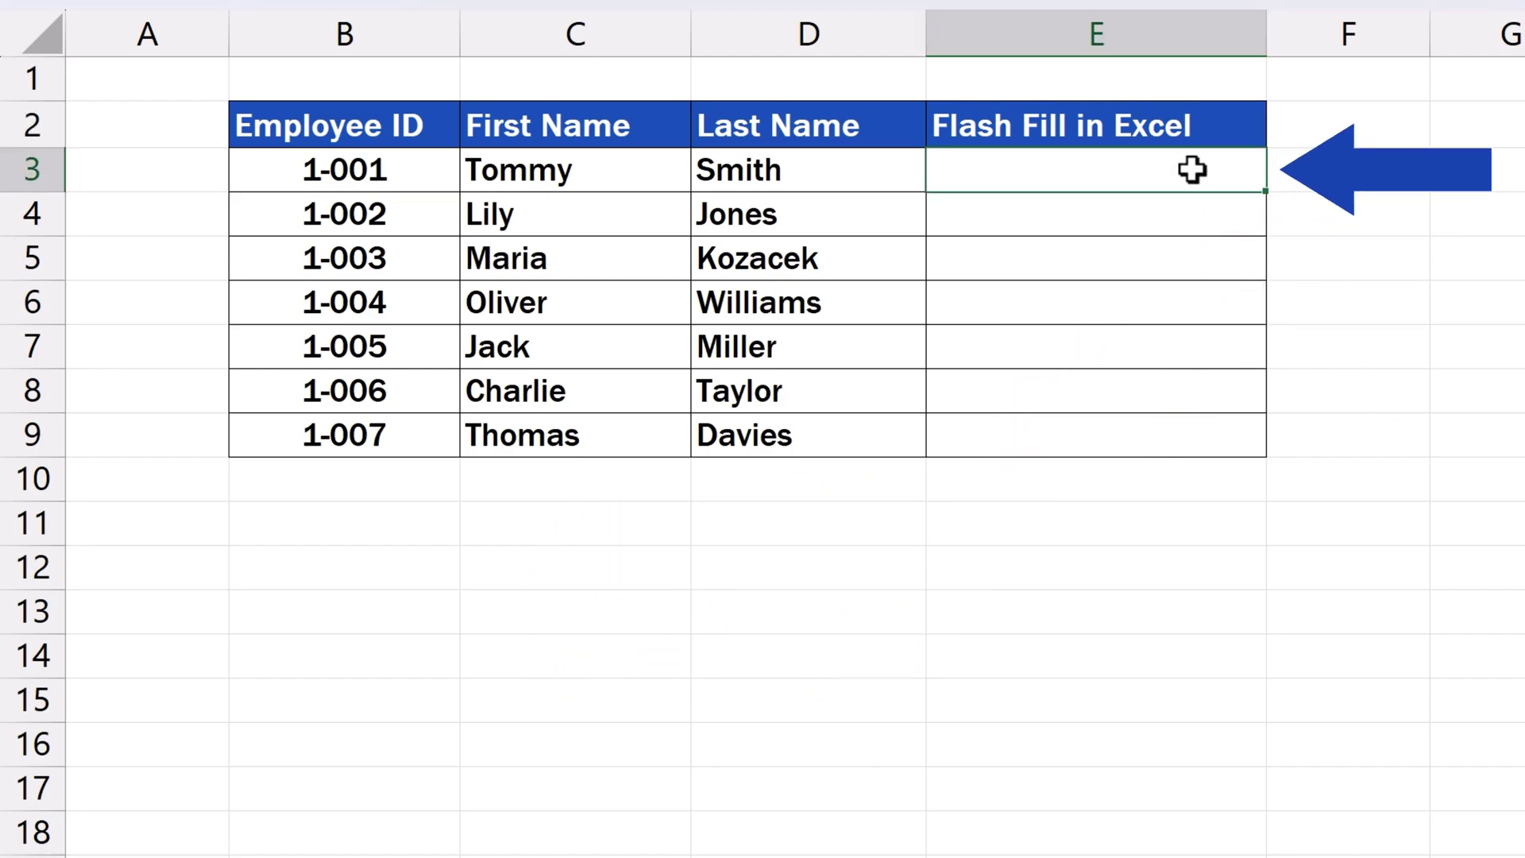
text(Tommy )
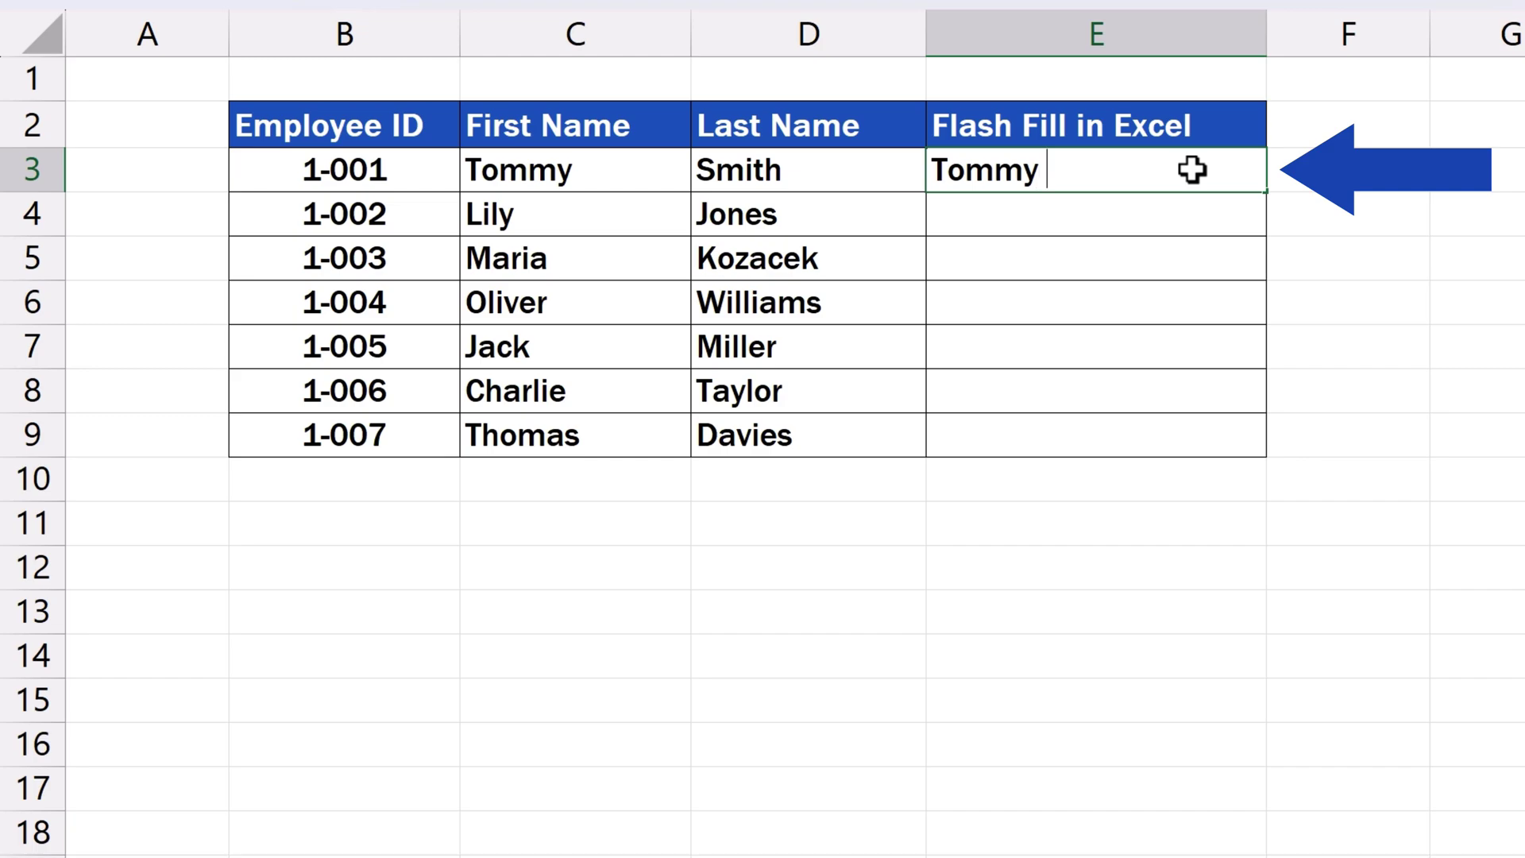
text(Smith)
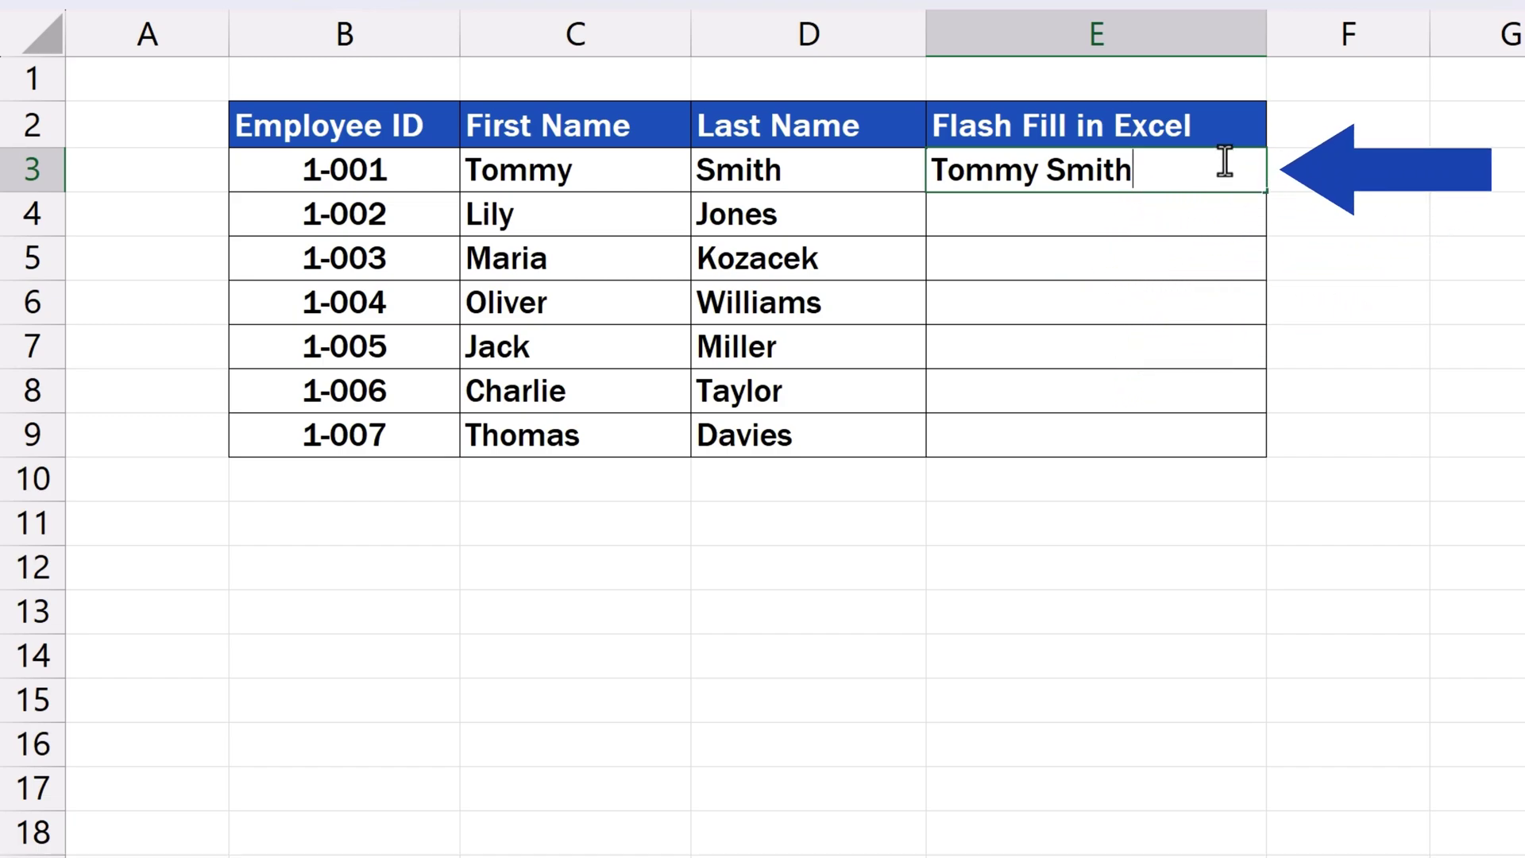
key(Return)
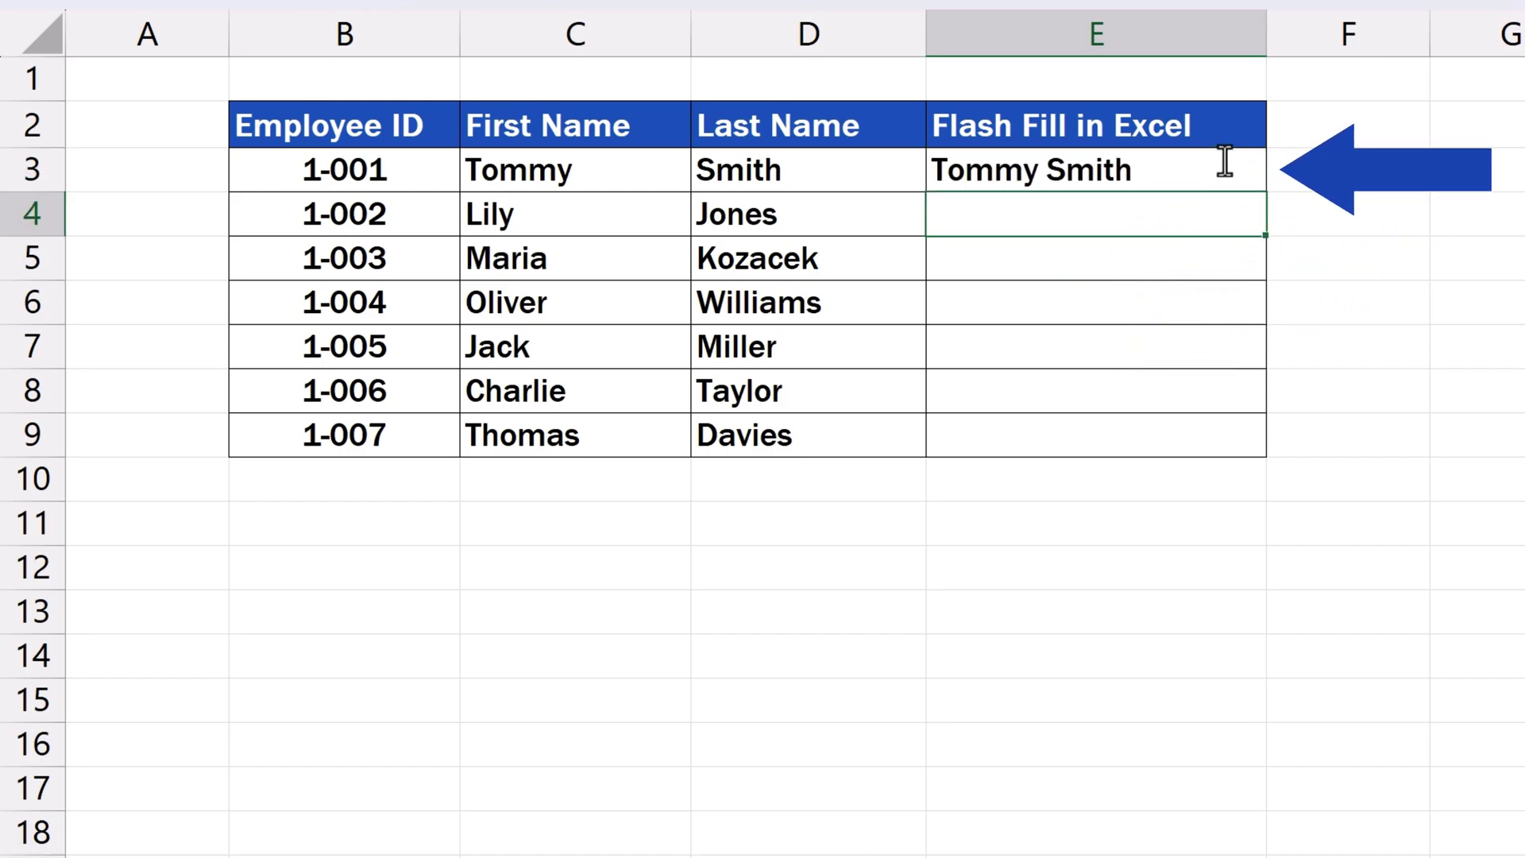
Step: Copy E3 down to E9 and switch Auto Fill Options to Flash Fill for all seven full names
click(1226, 161)
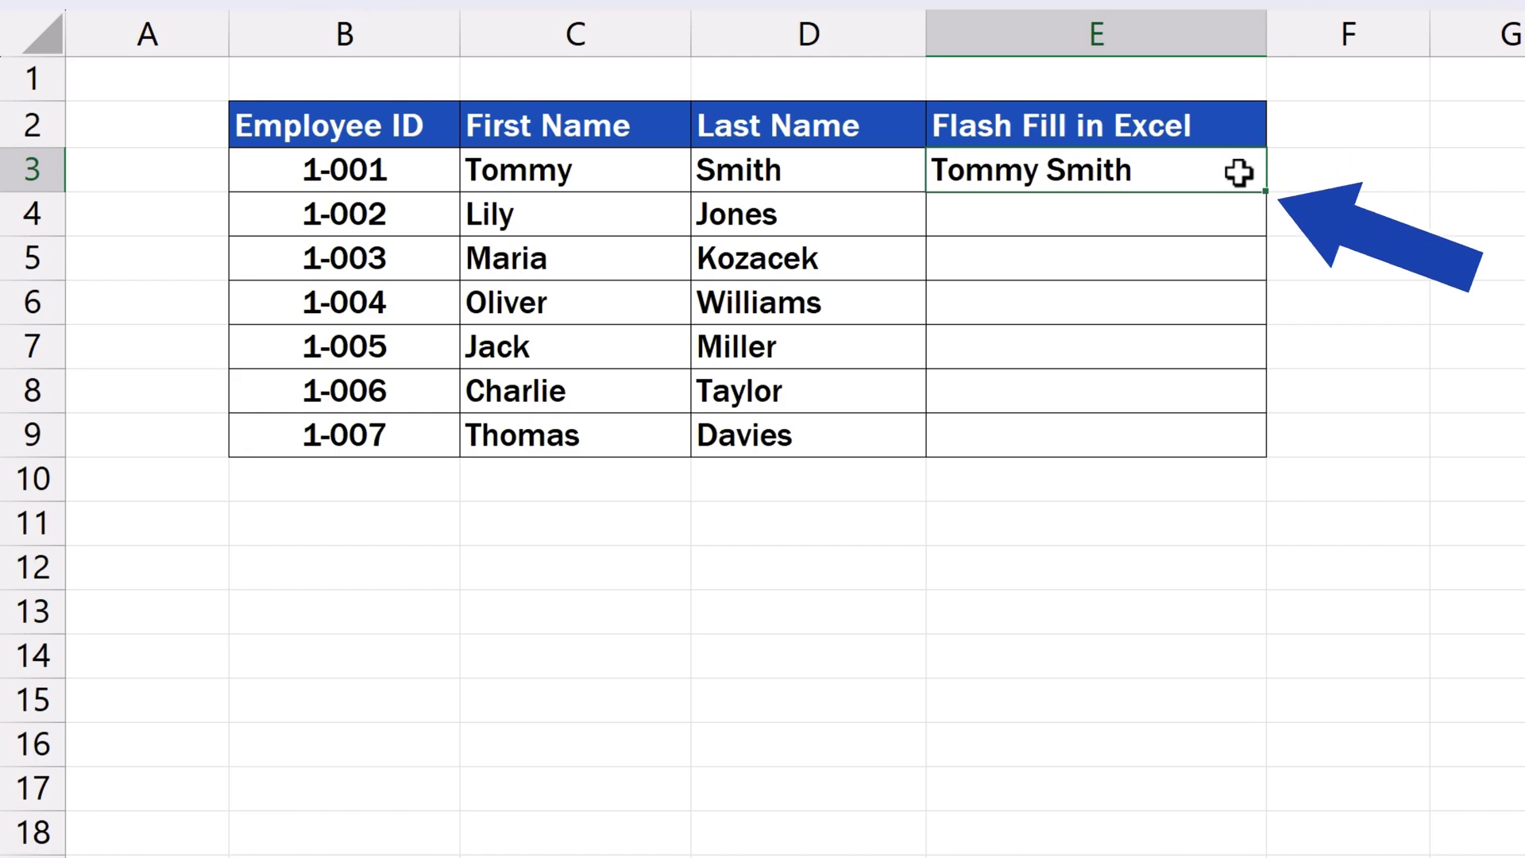
drag(1264, 193, 1269, 459)
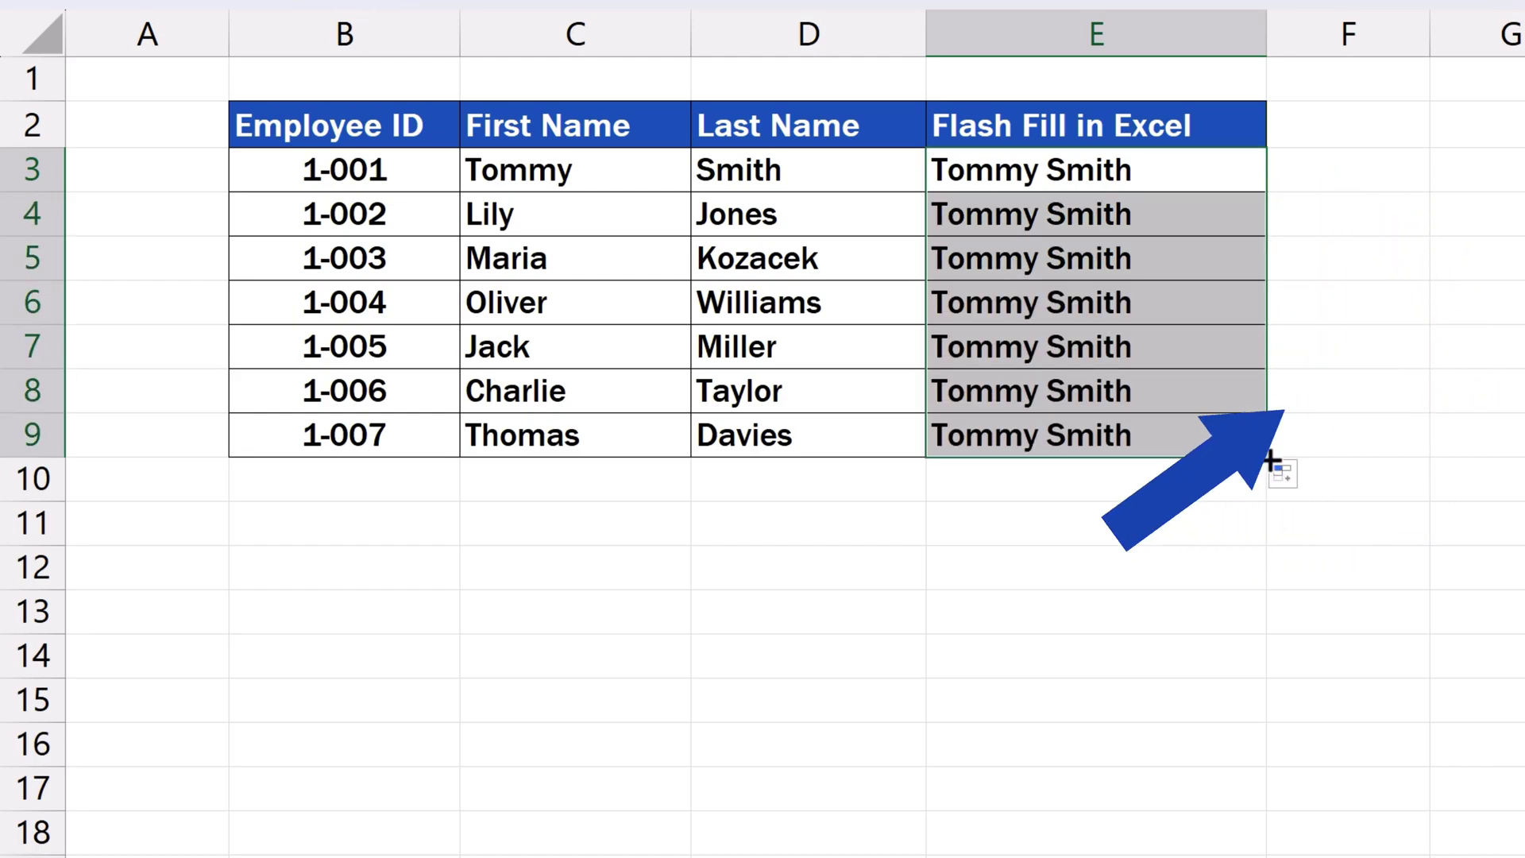
click(1312, 475)
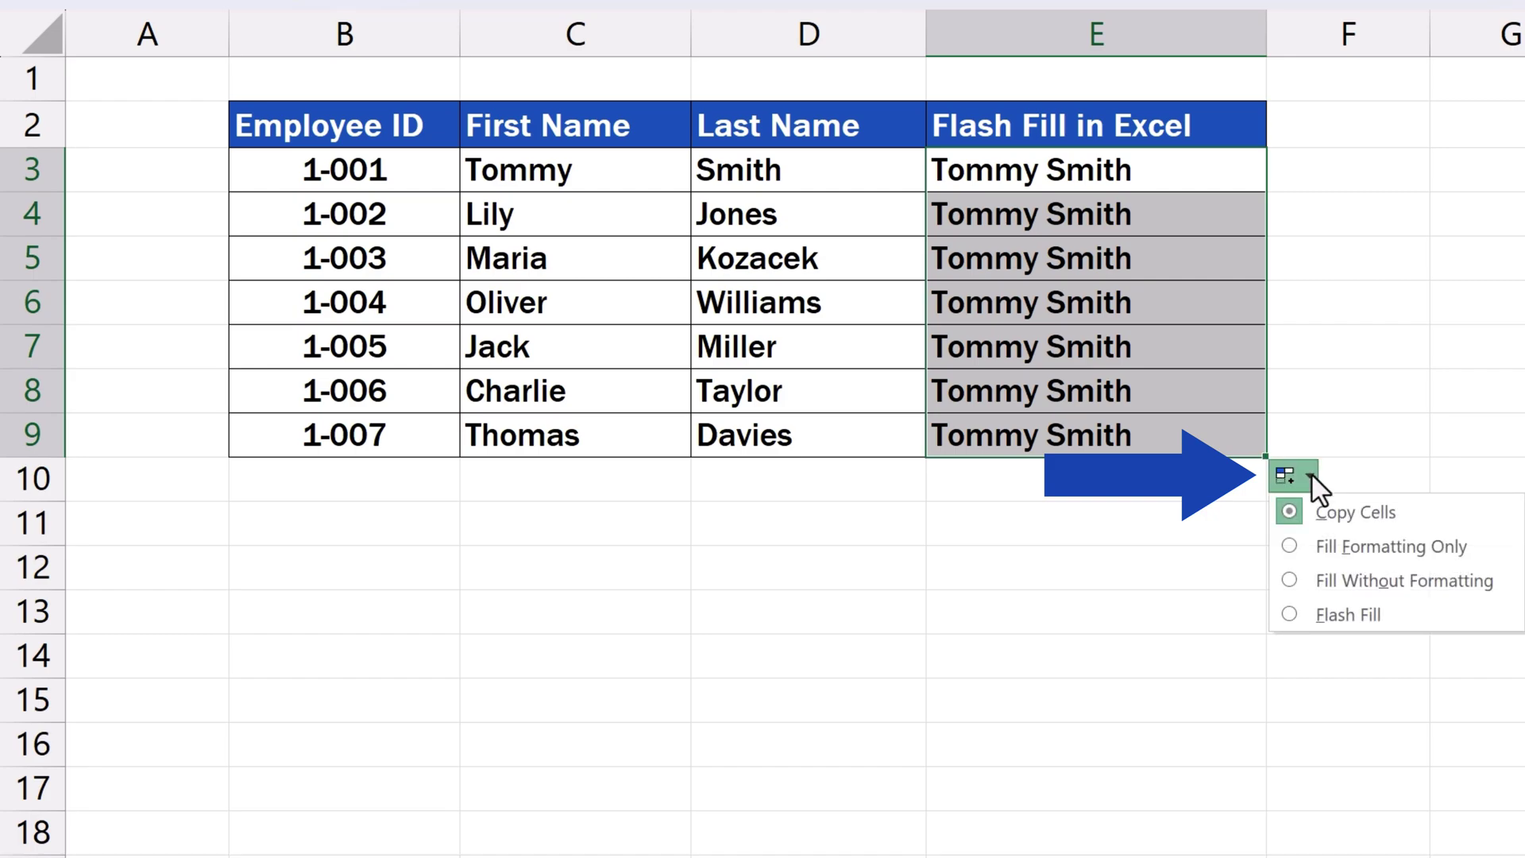
click(1379, 617)
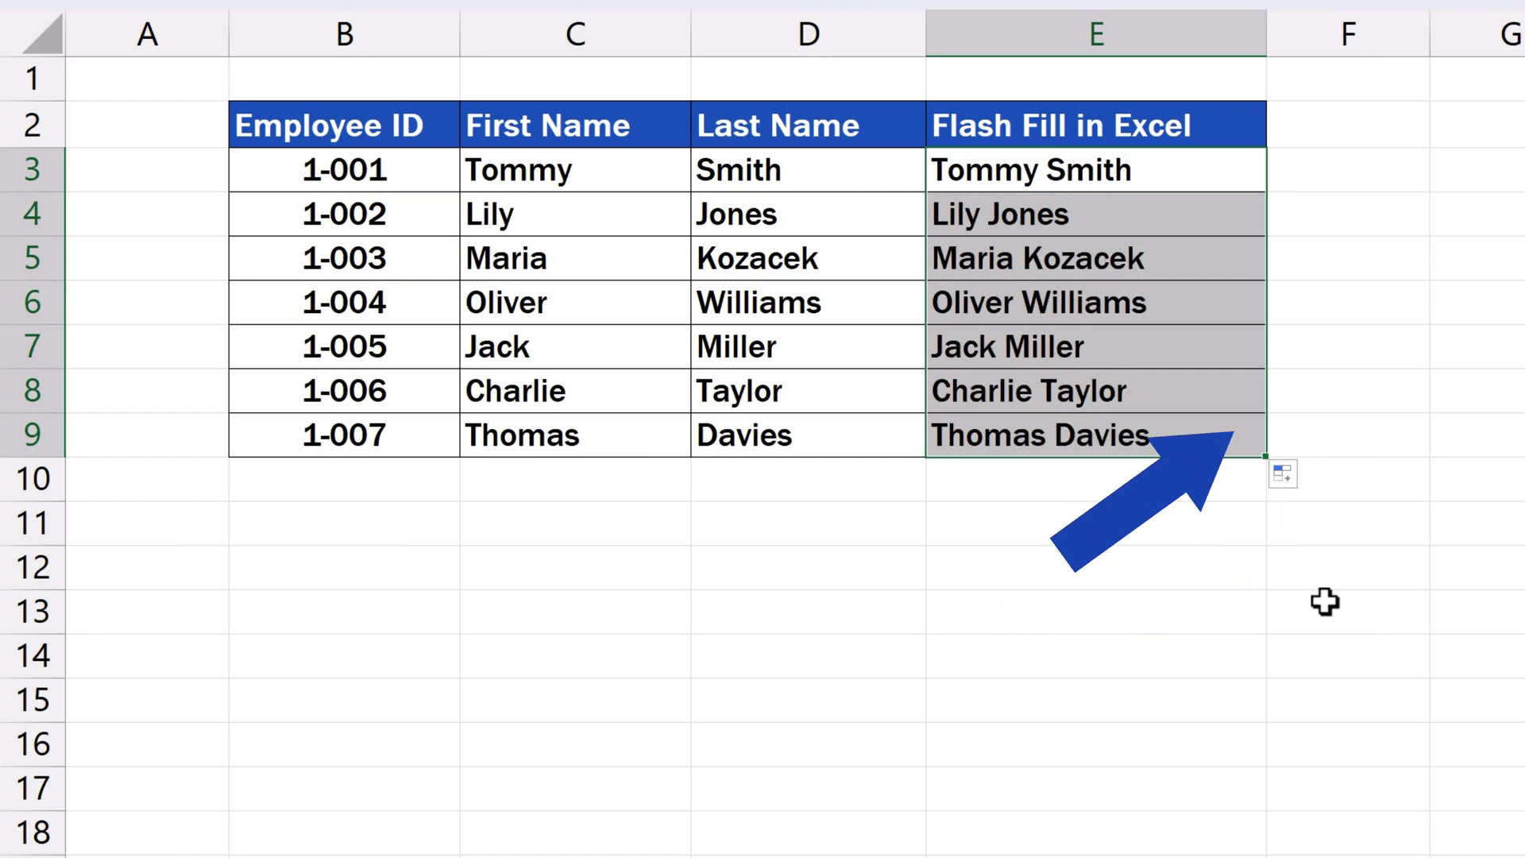
click(1208, 528)
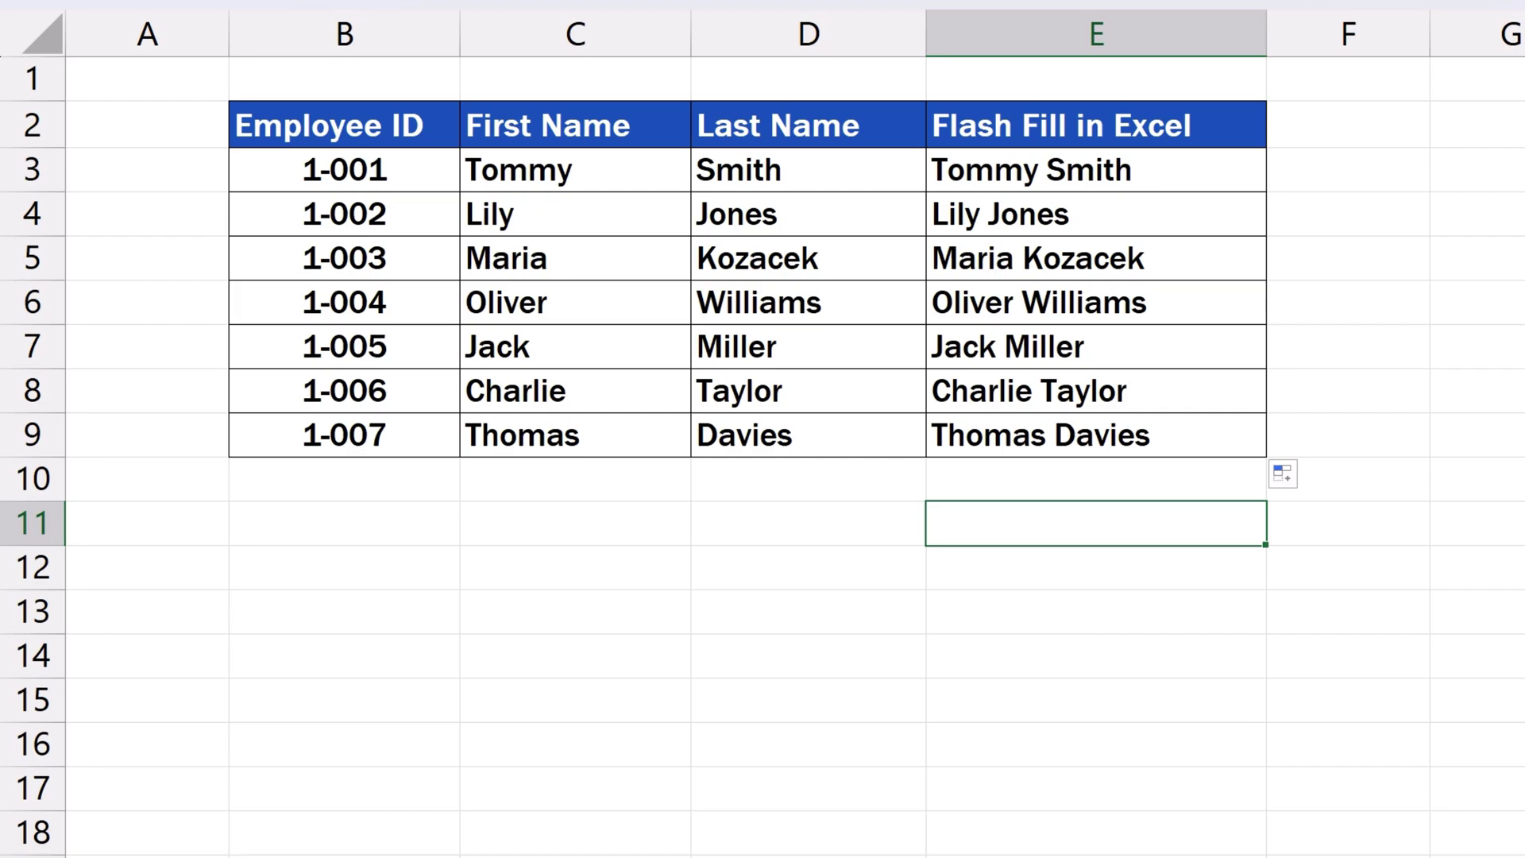
Step: Change the first name in C3 from Tommy to John
double_click(545, 170)
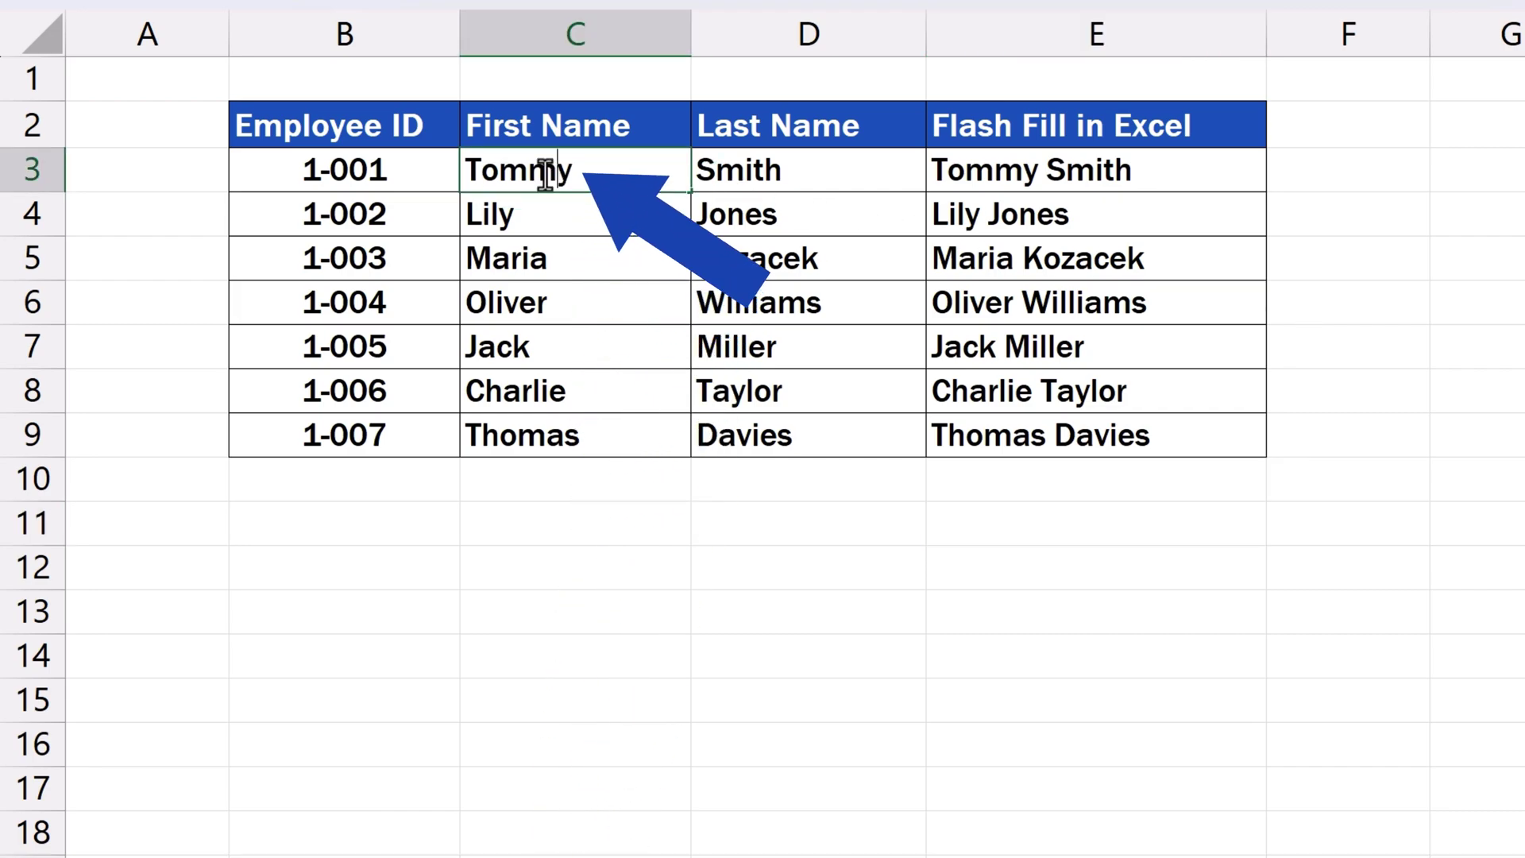
drag(545, 170, 440, 168)
text(John)
key(Return)
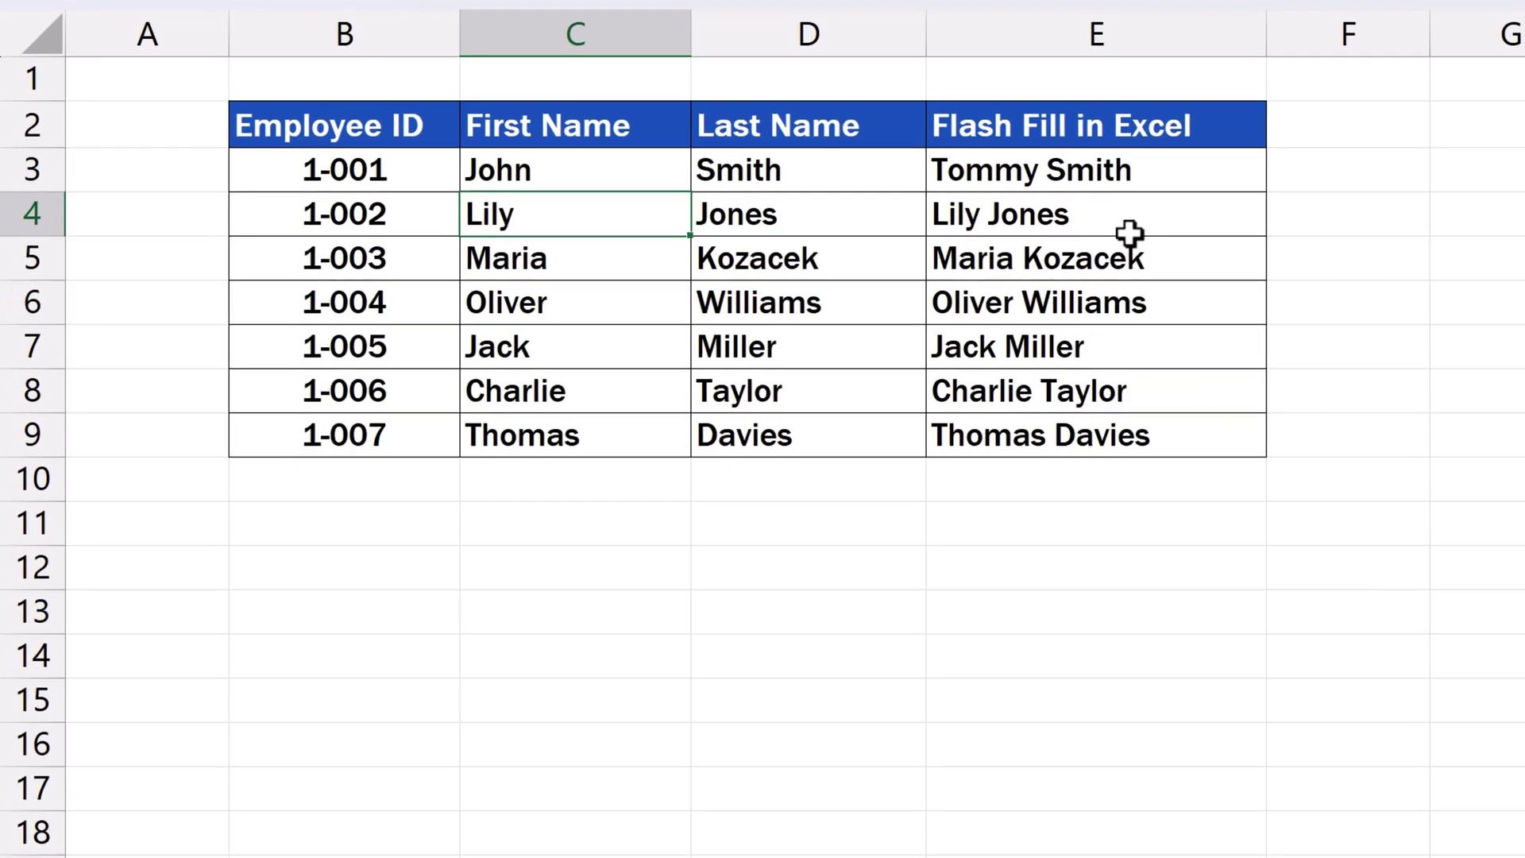
Step: Clear the old results in E3:E9 and enter J. Smith as the new example in E3
drag(1165, 174, 1207, 437)
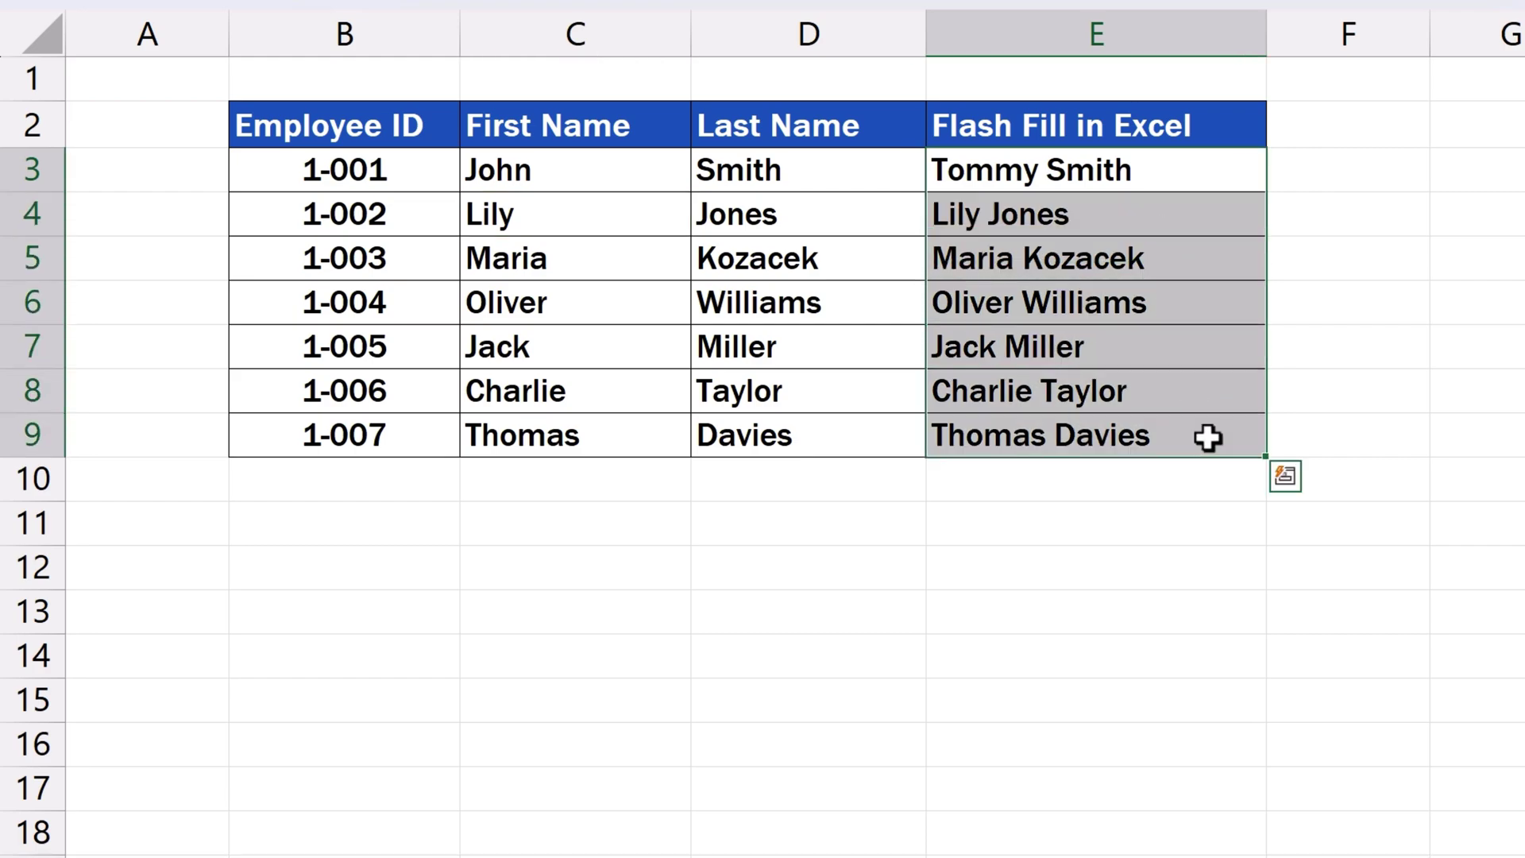
key(Delete)
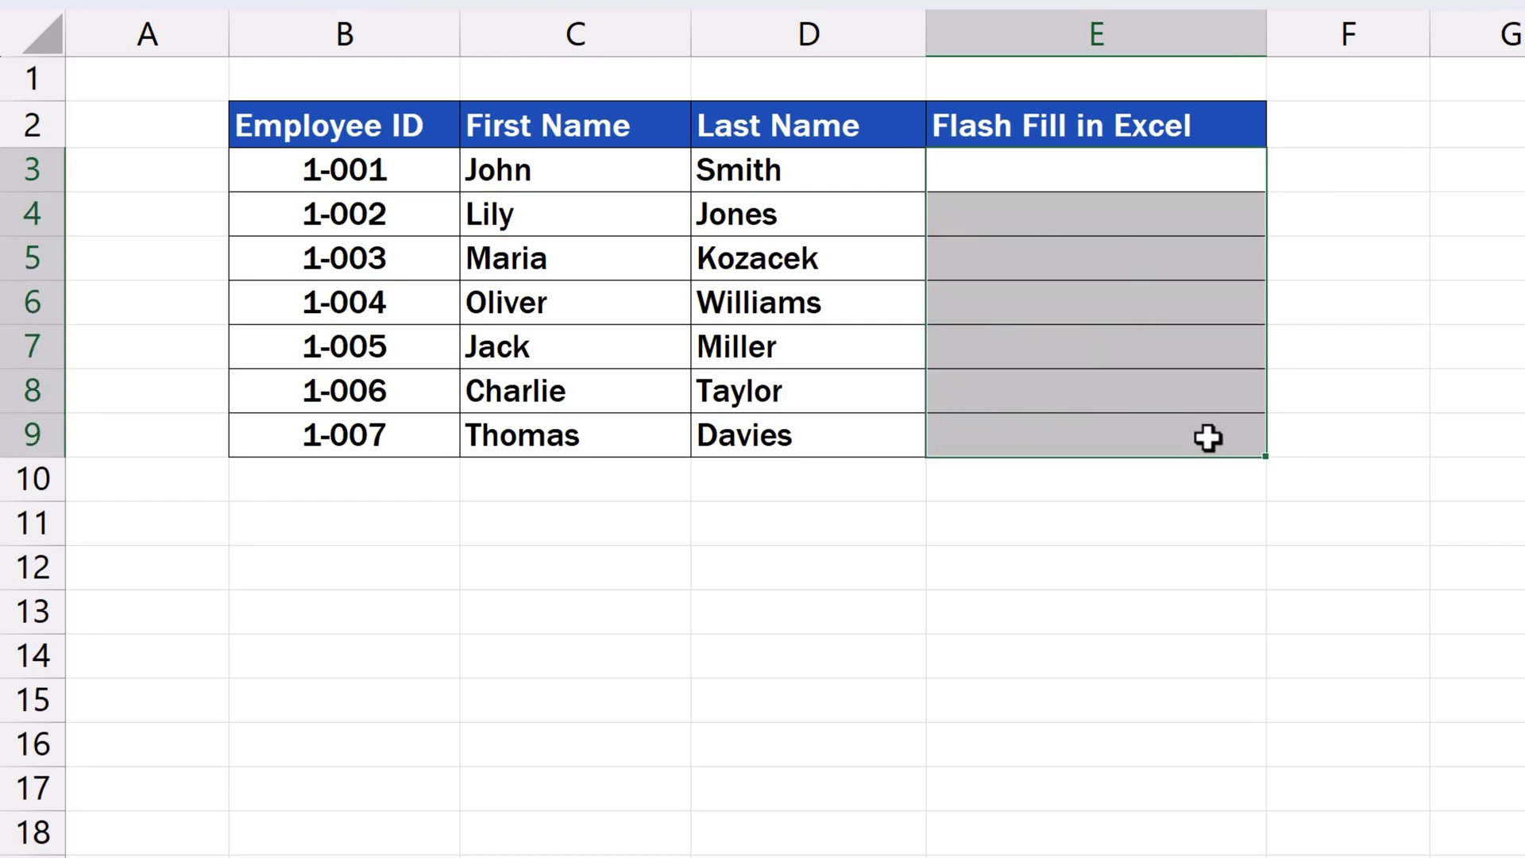
click(1135, 169)
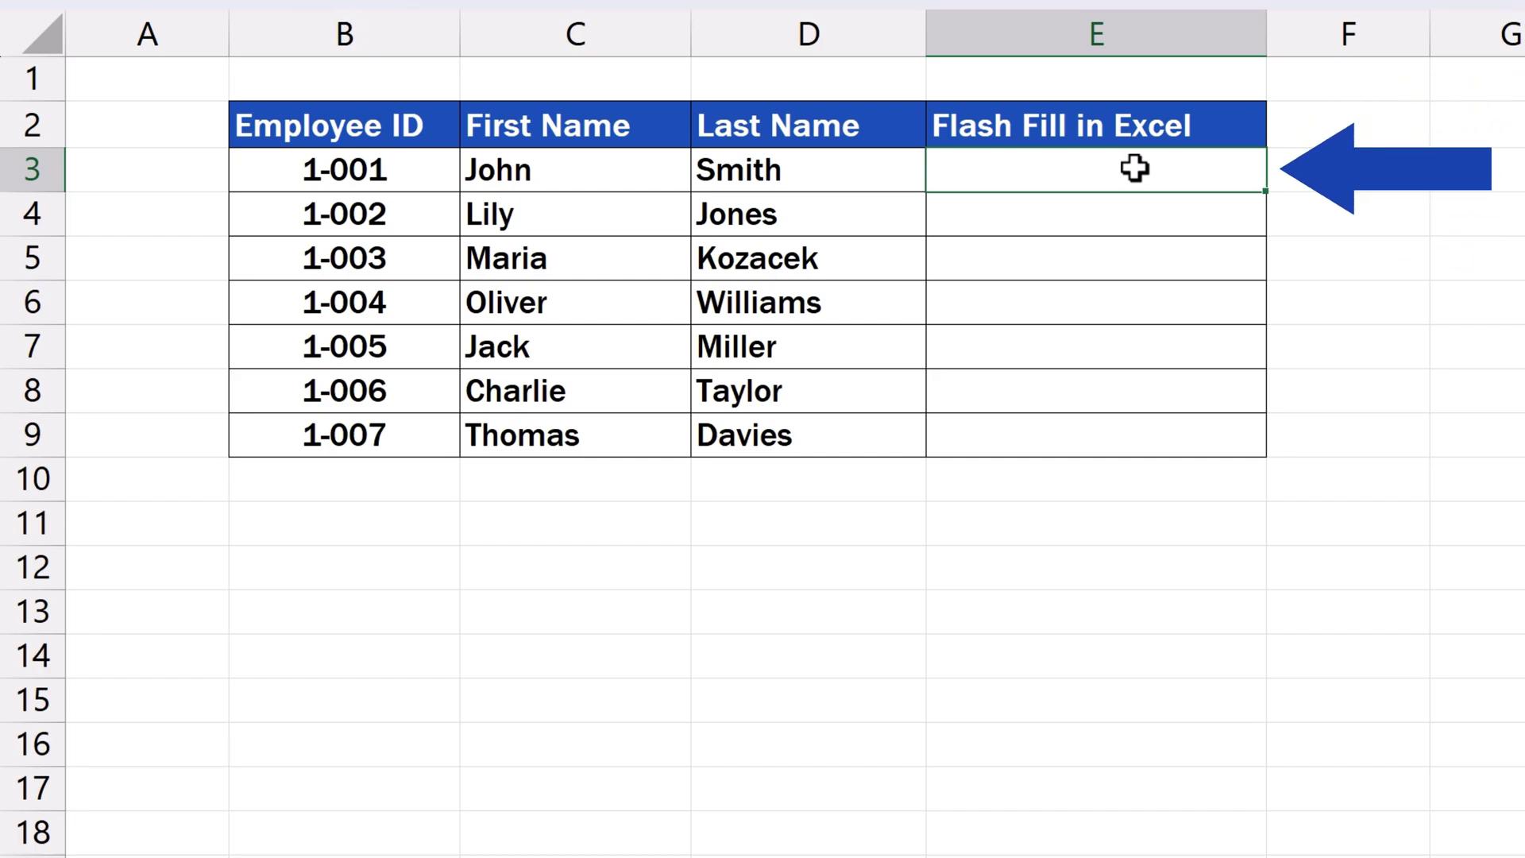
text(J. Smith)
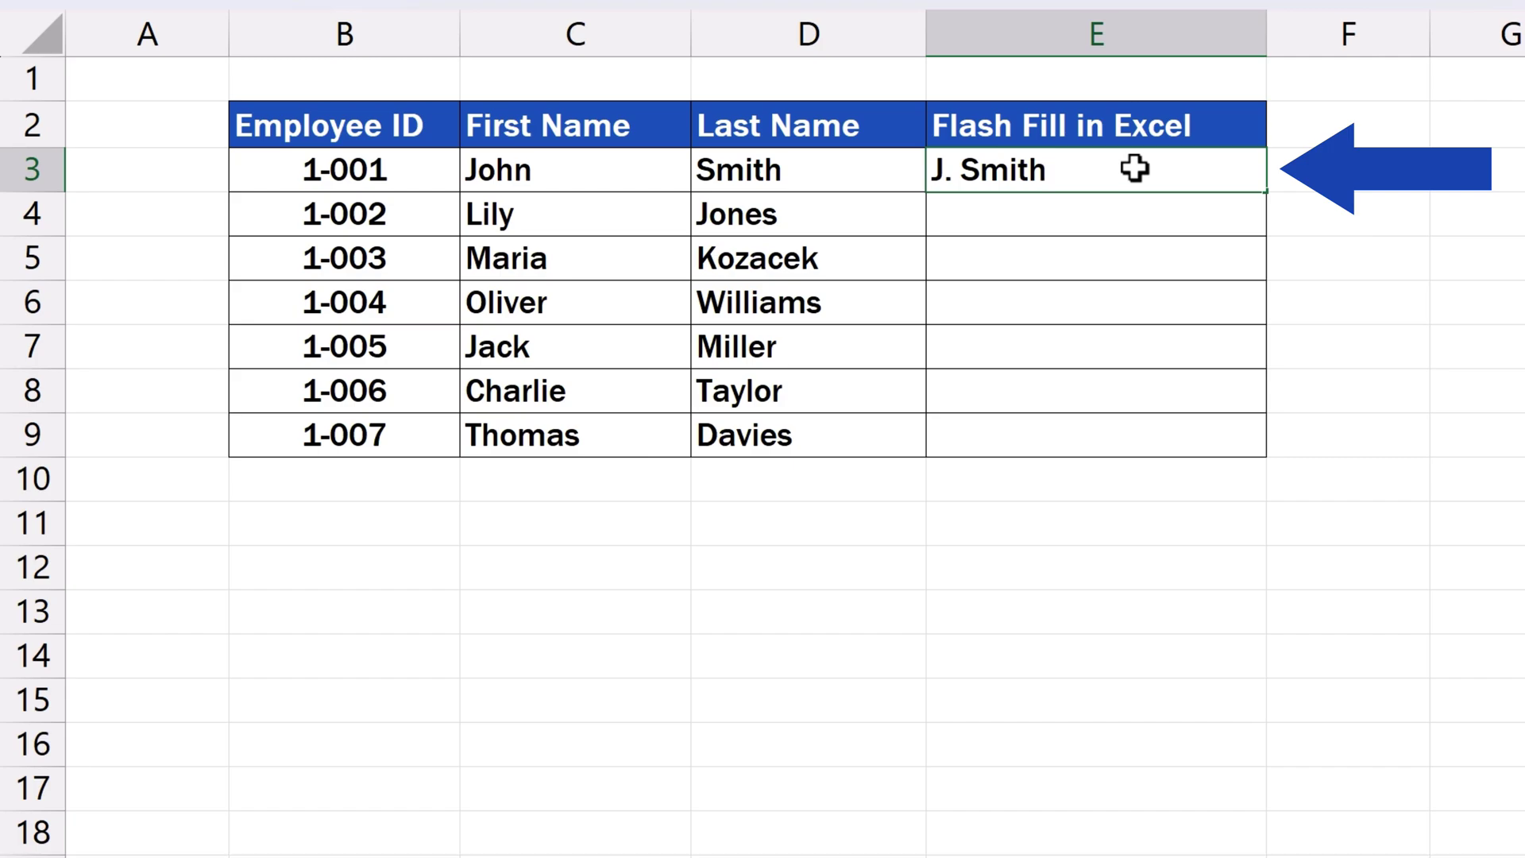
key(Return)
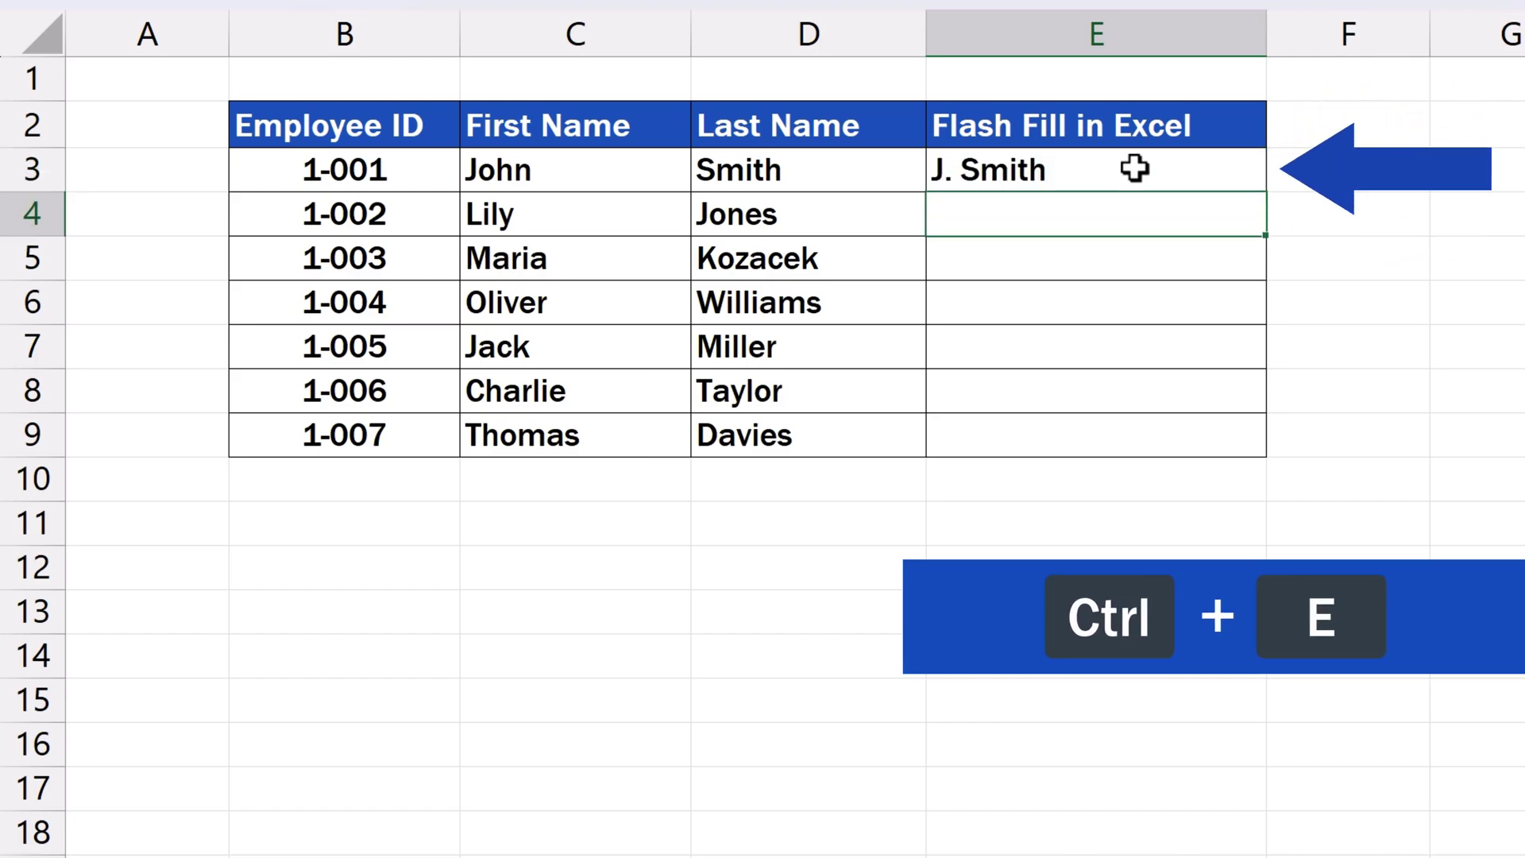
key(ctrl+e)
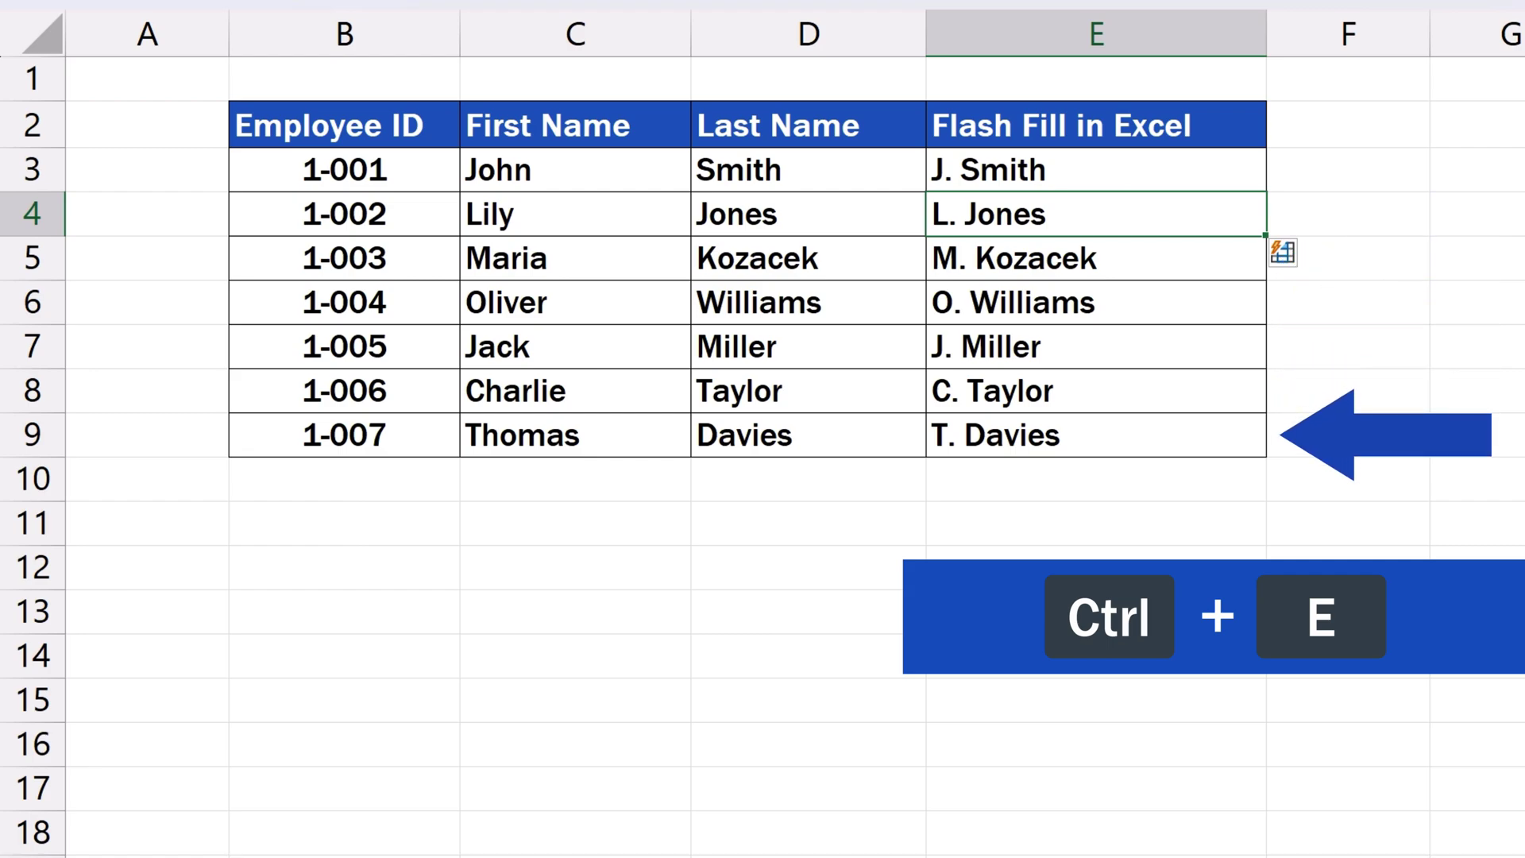
click(1145, 524)
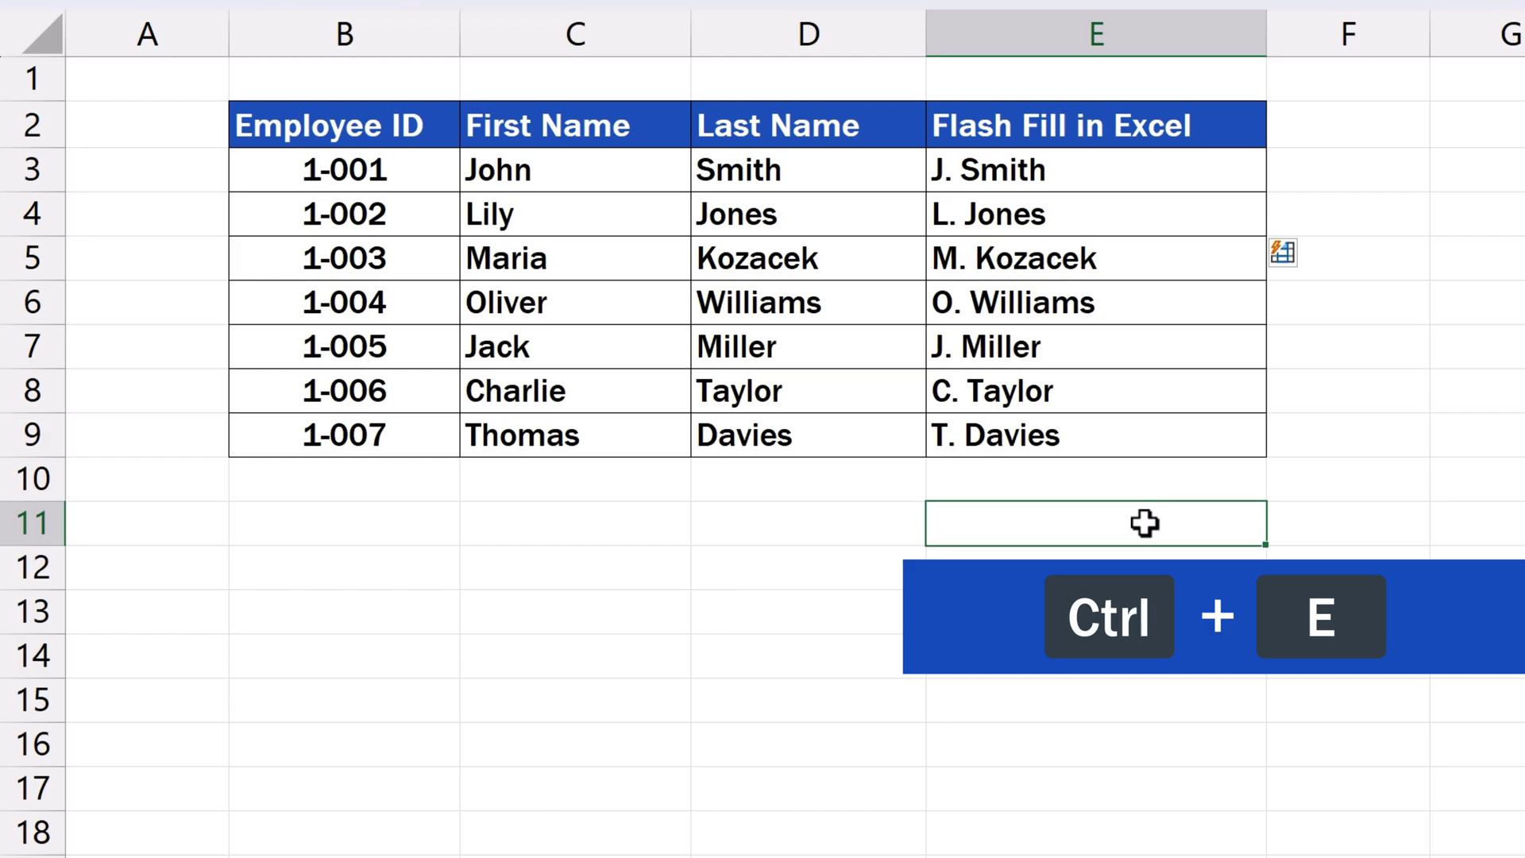
drag(1158, 184, 1140, 456)
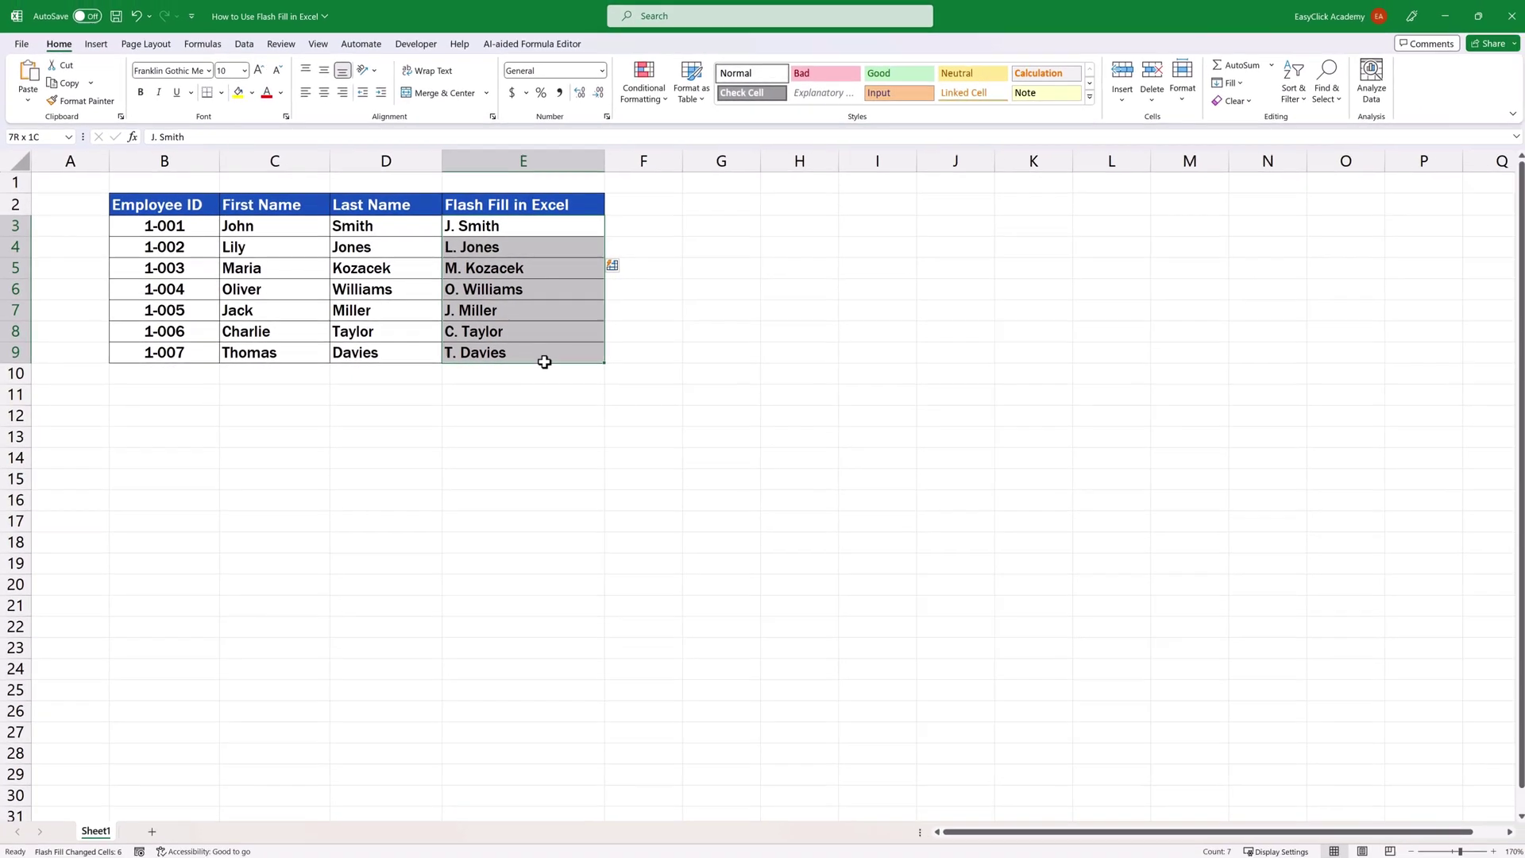
Step: Delete the filled names in E3:E9, leaving the Flash Fill column blank
key(Delete)
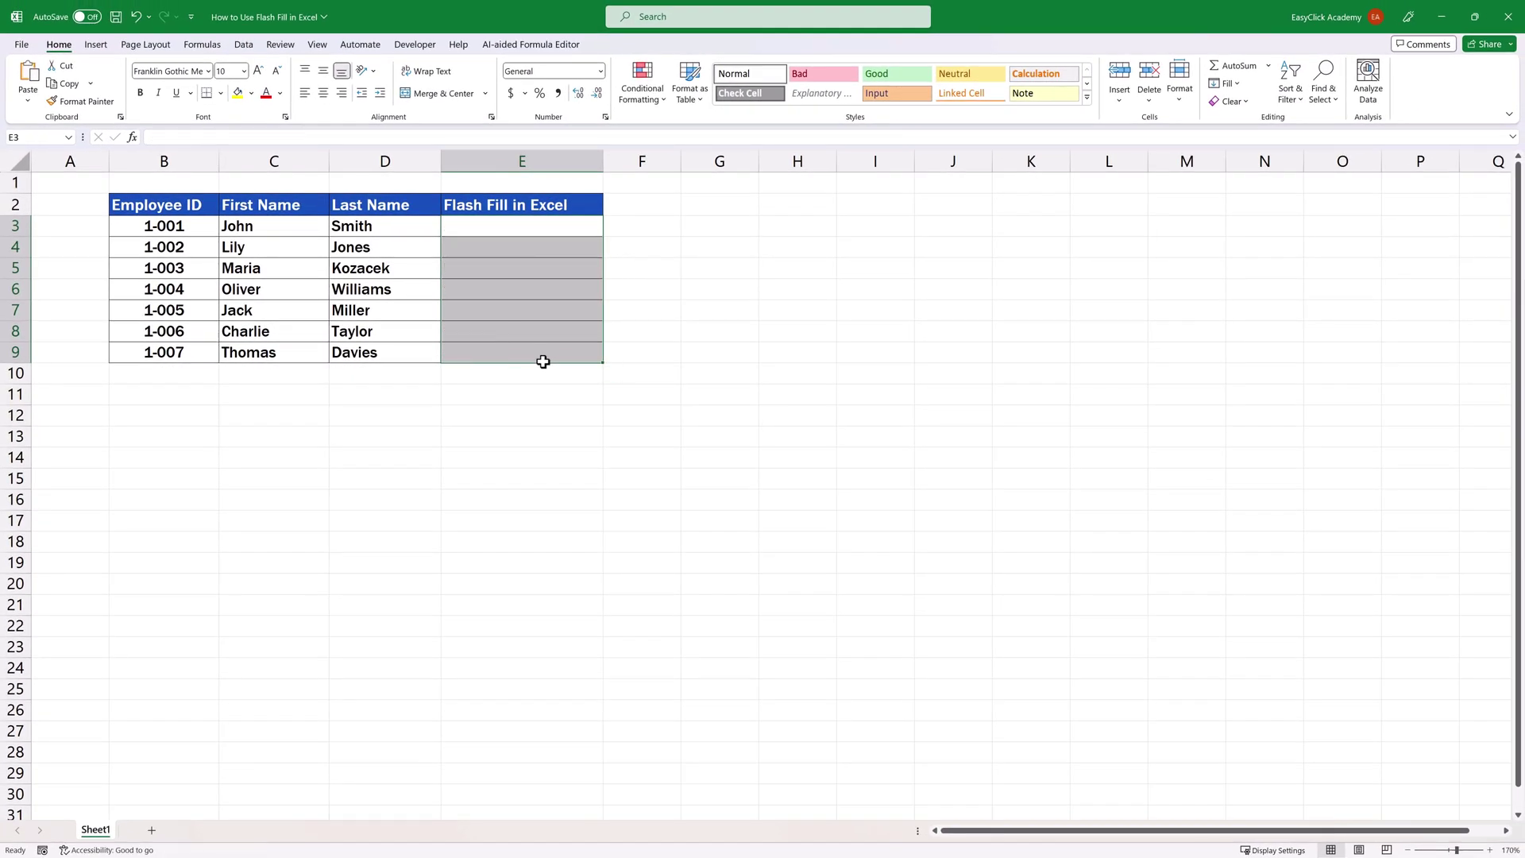
click(521, 391)
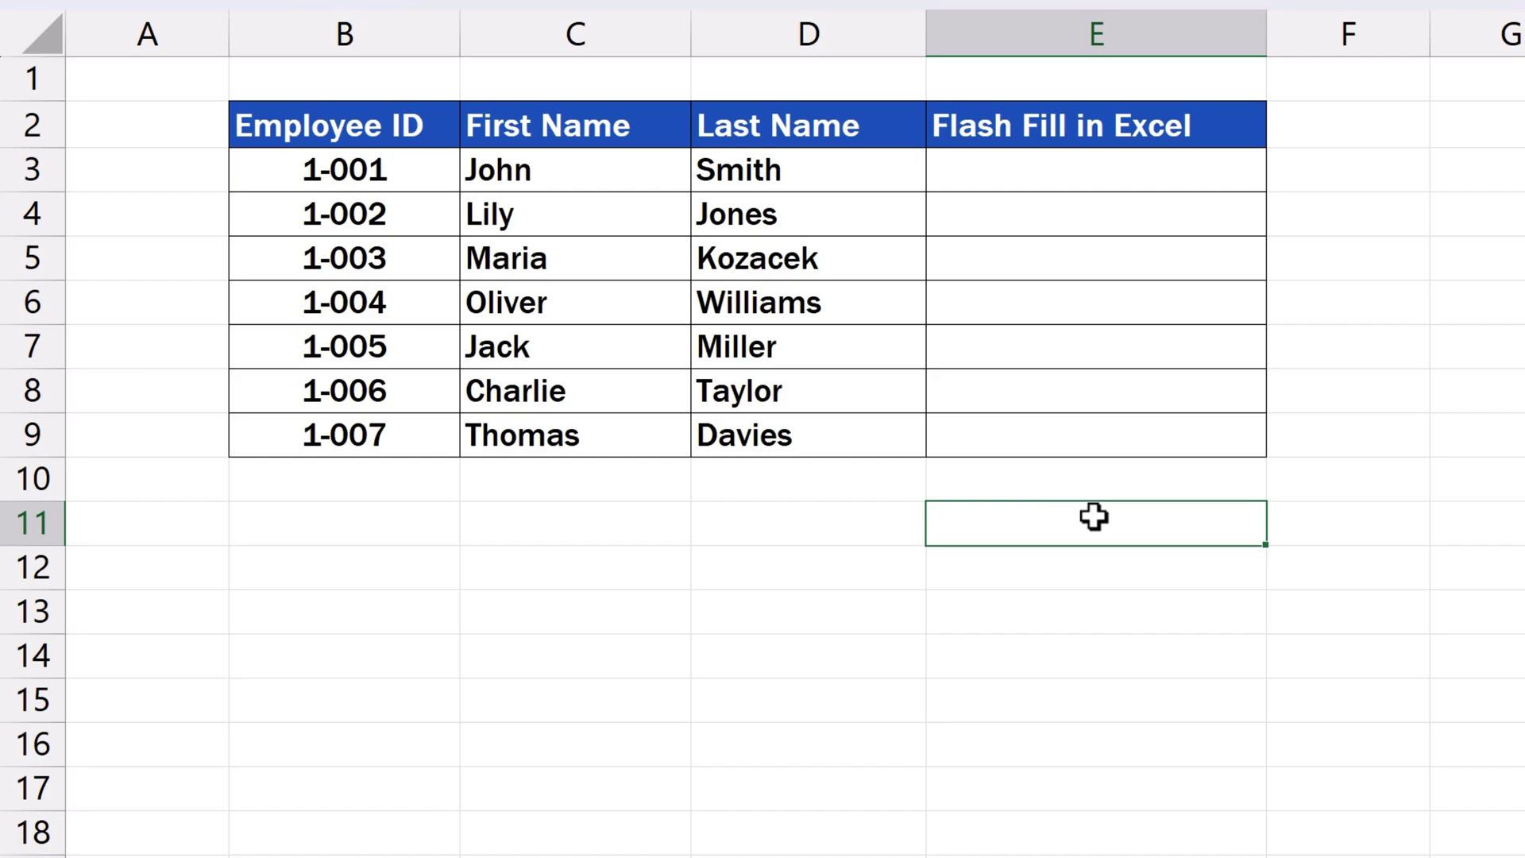
Step: Enter JS in E3 and use Home > Fill > Flash Fill to produce initials JS through TD
click(1088, 170)
text(J)
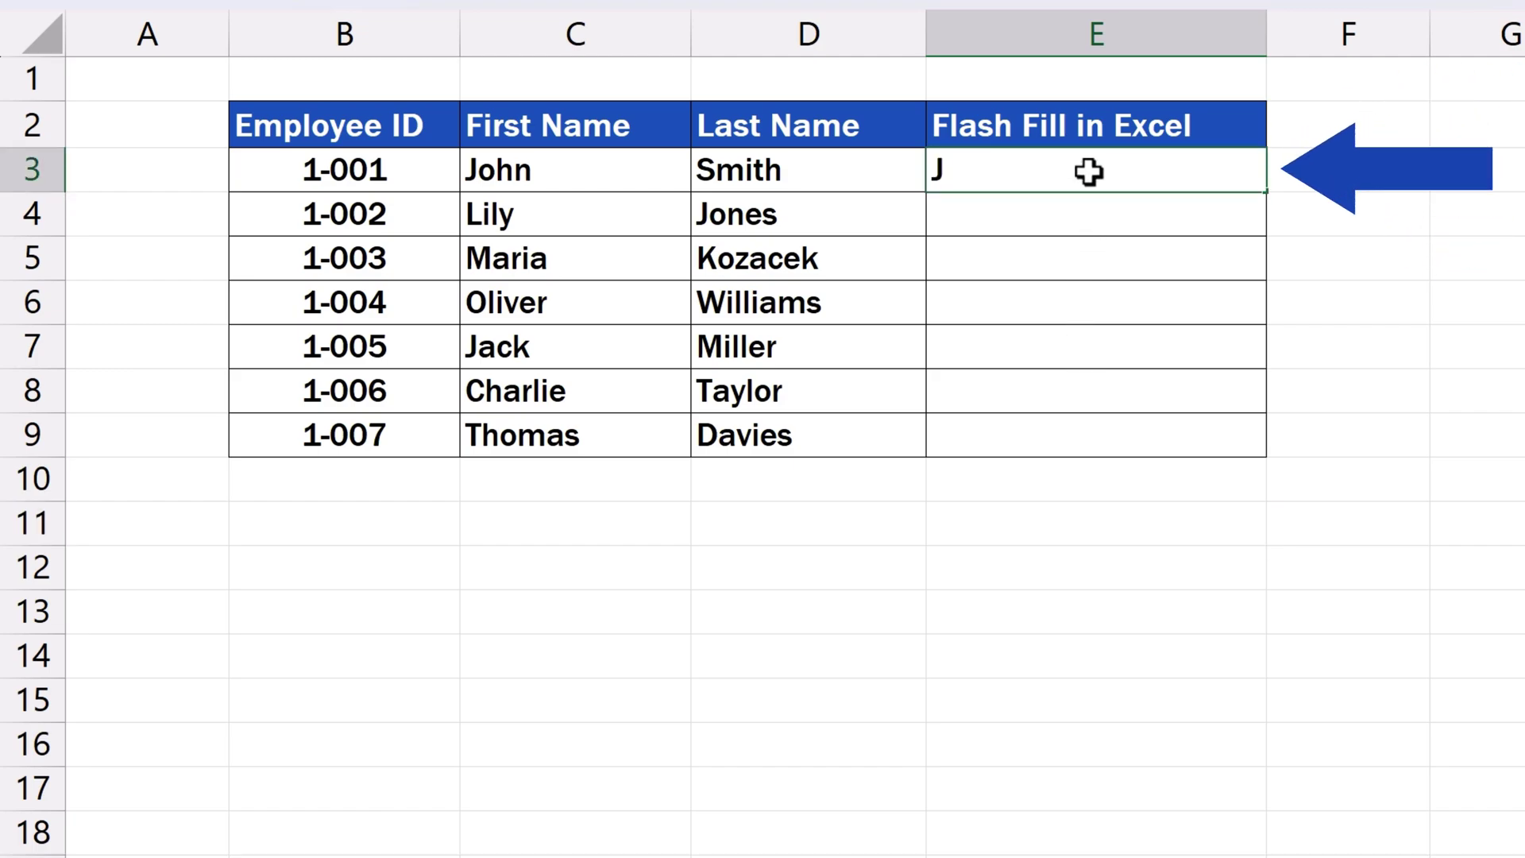
text(S)
key(Return)
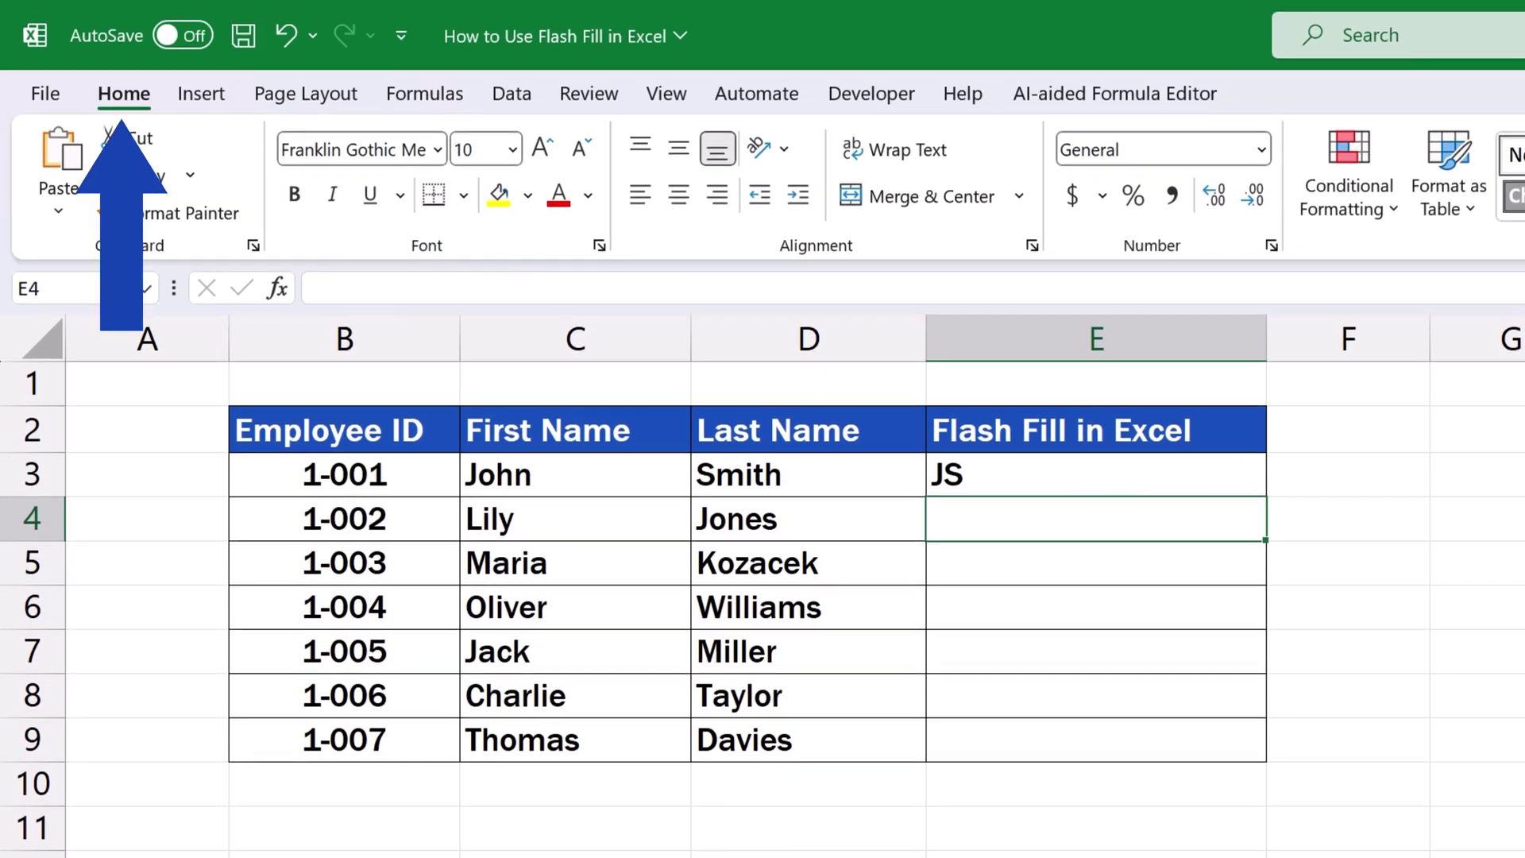
click(873, 193)
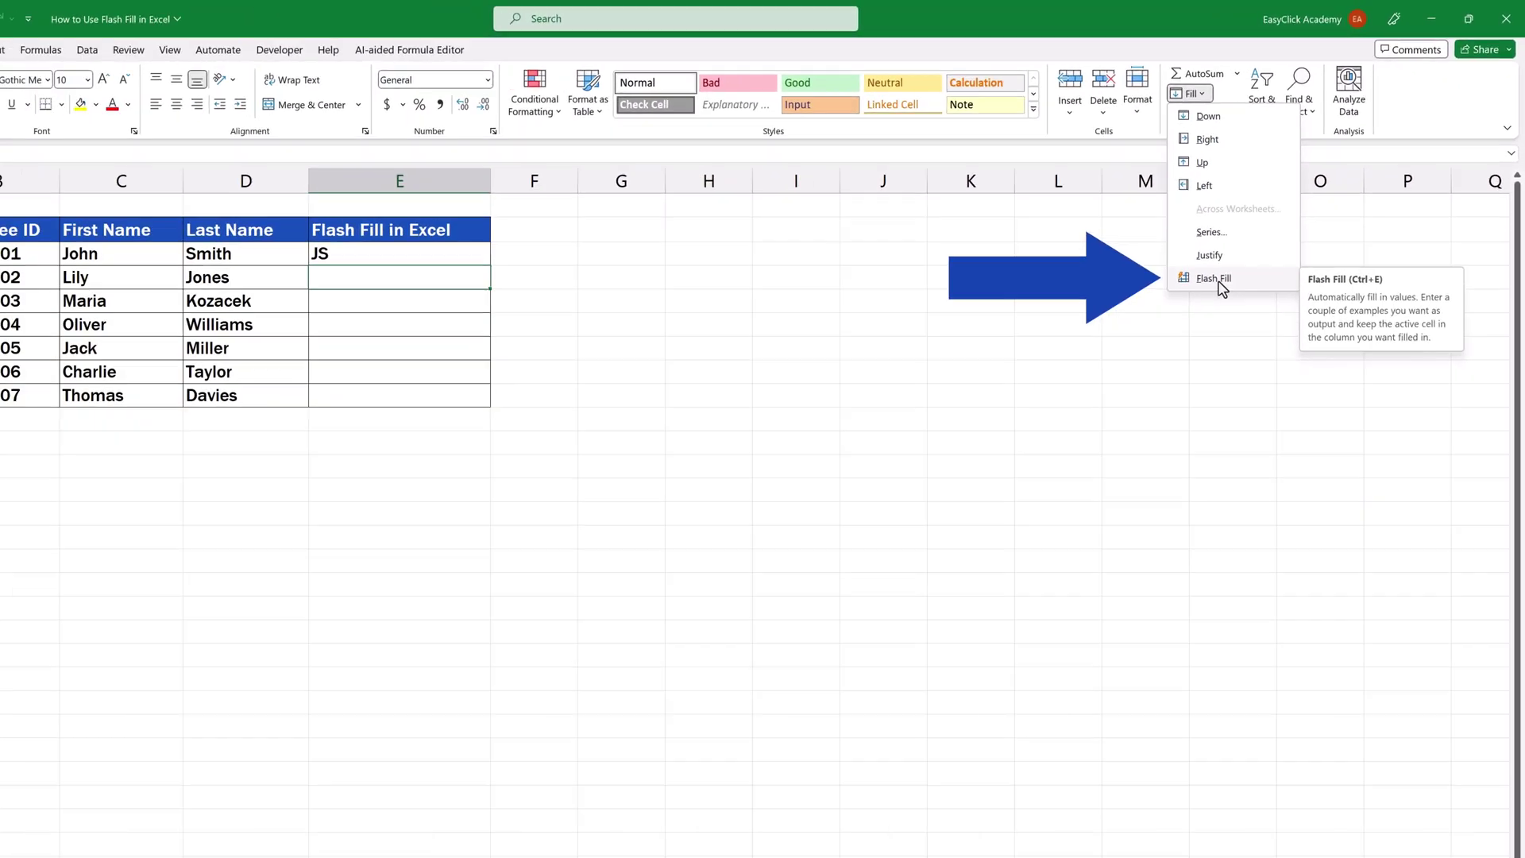
click(1215, 280)
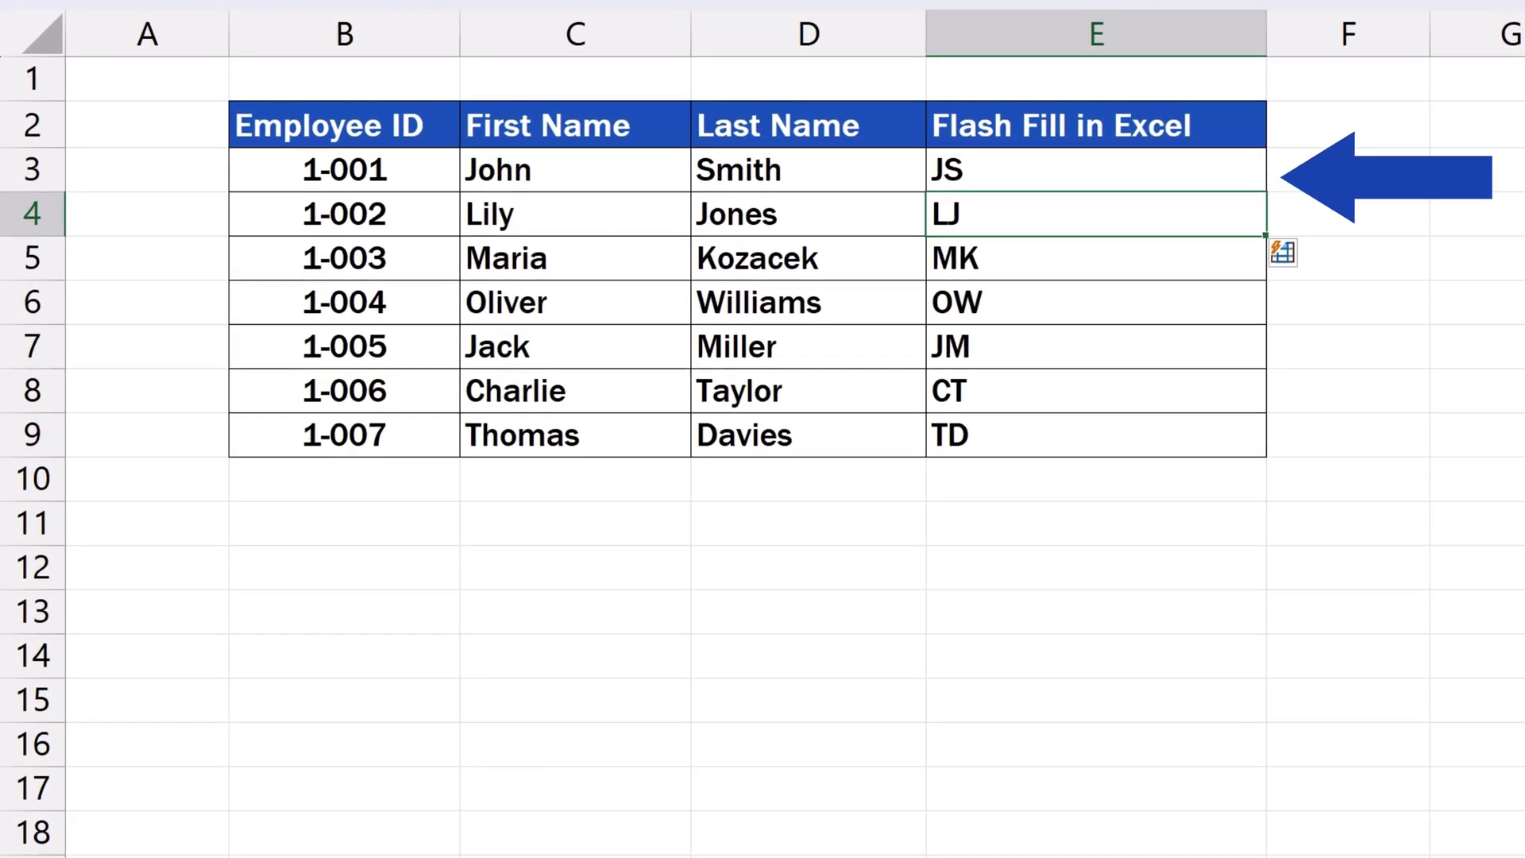
click(1124, 522)
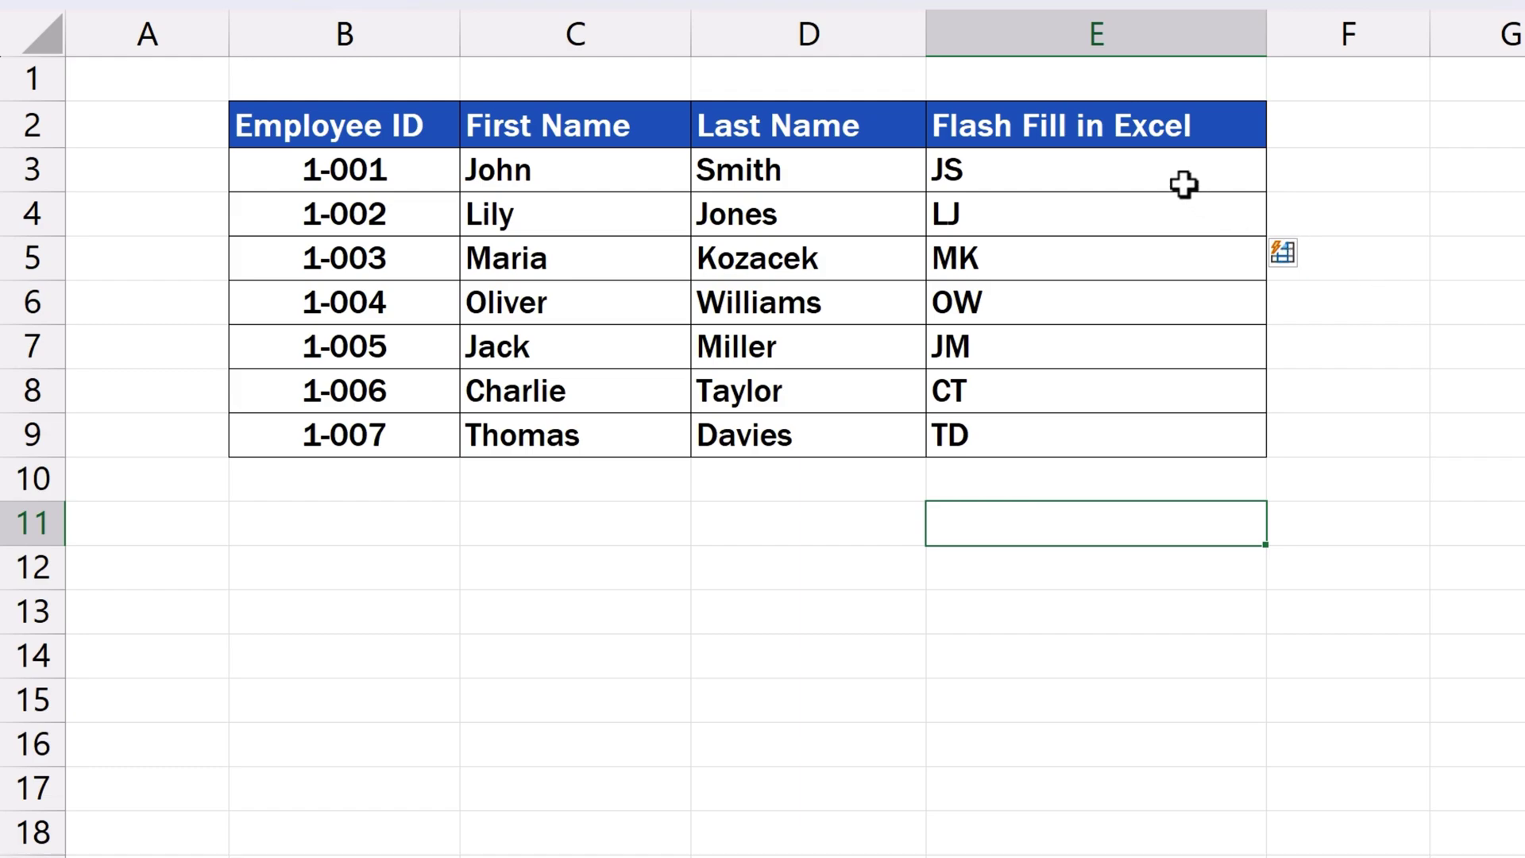
Step: Clear the initials from E3:E9
drag(1180, 179, 1173, 262)
shift+click(1180, 442)
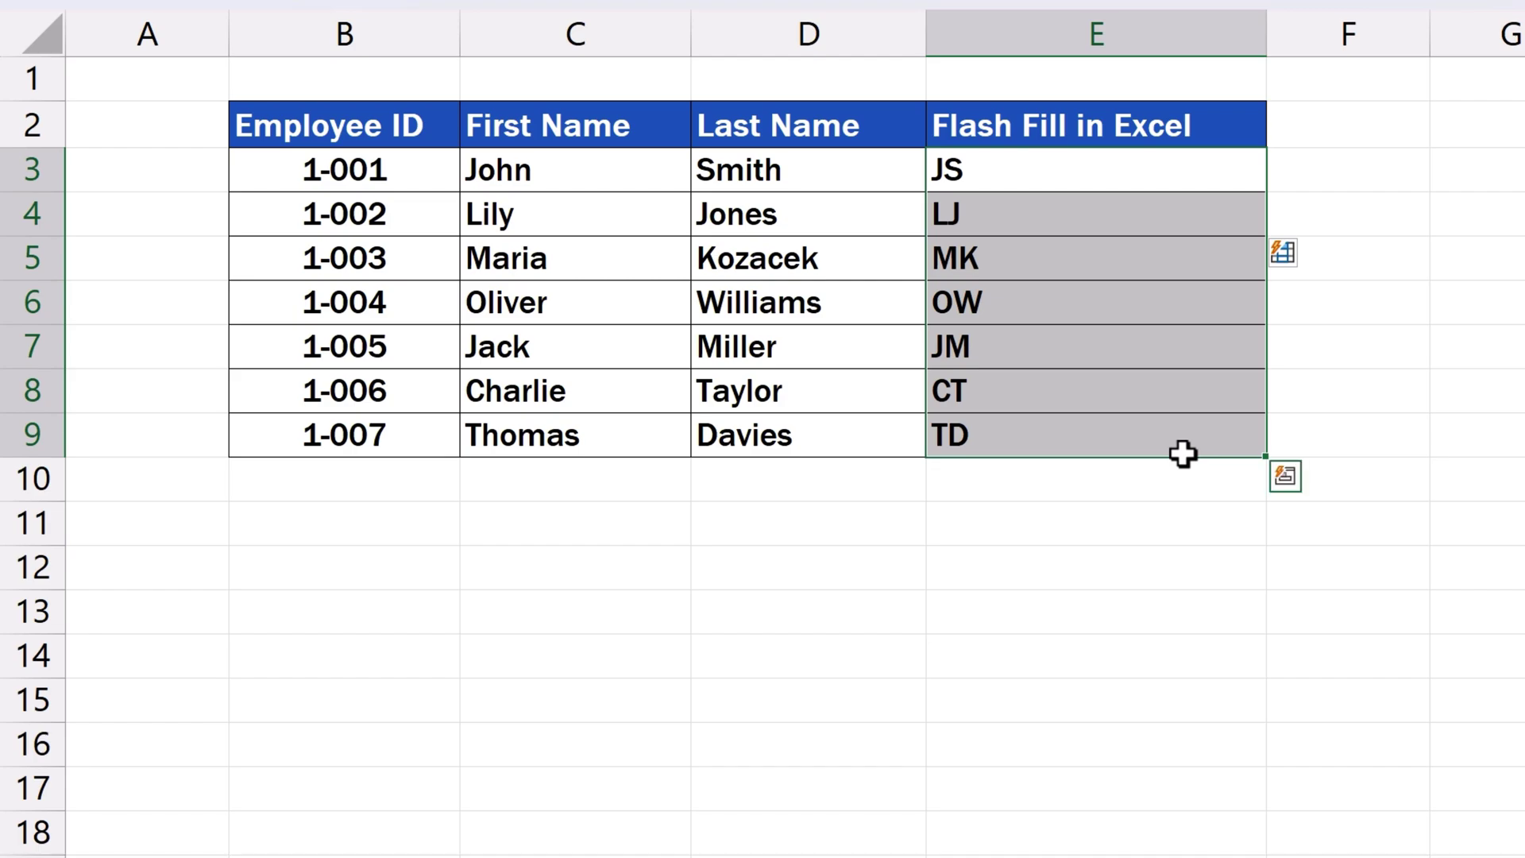
key(Delete)
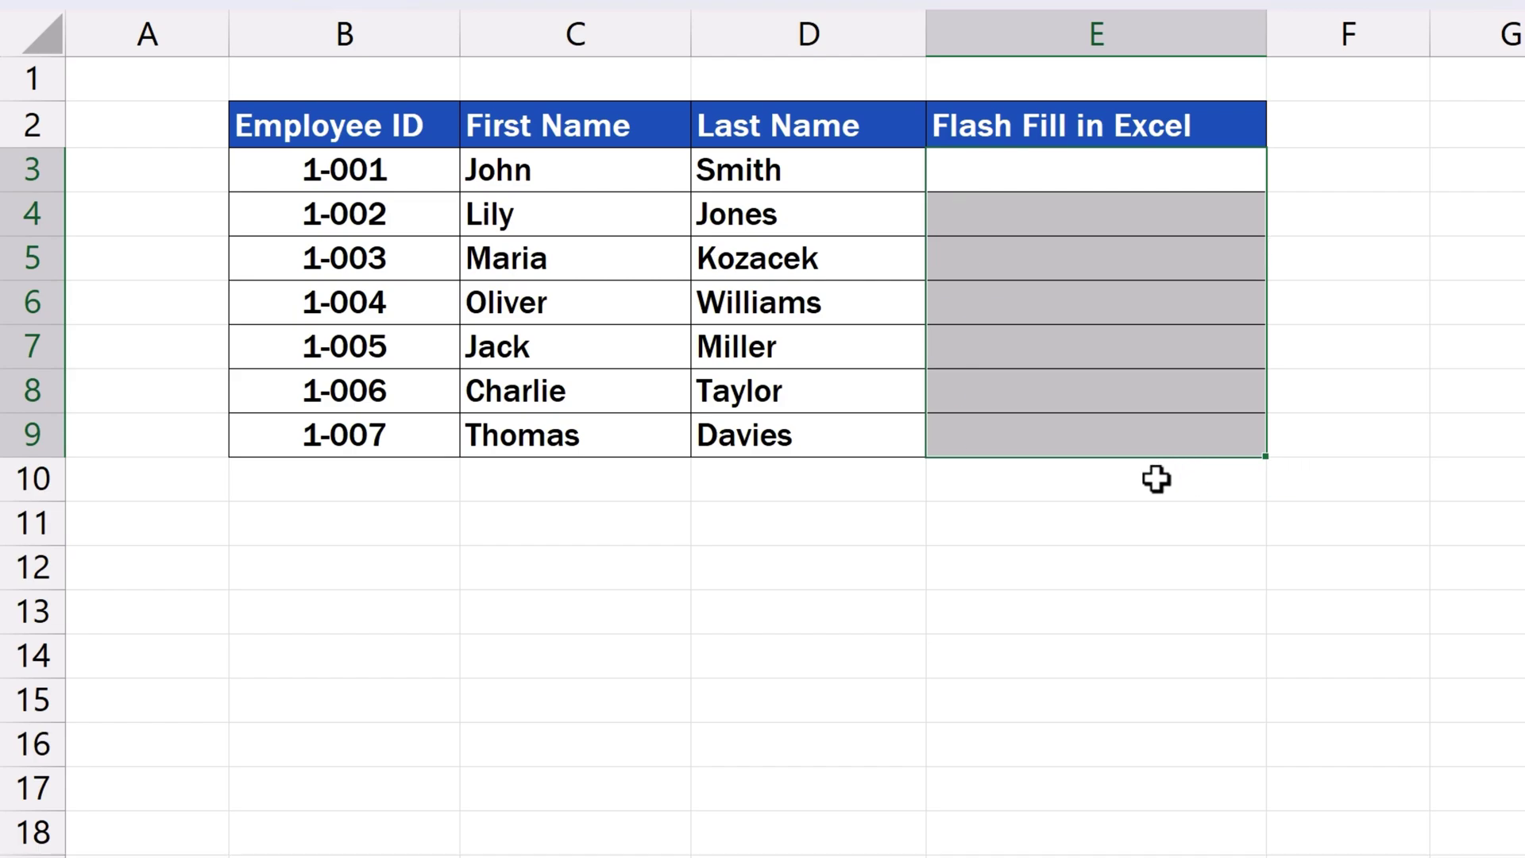
click(1149, 529)
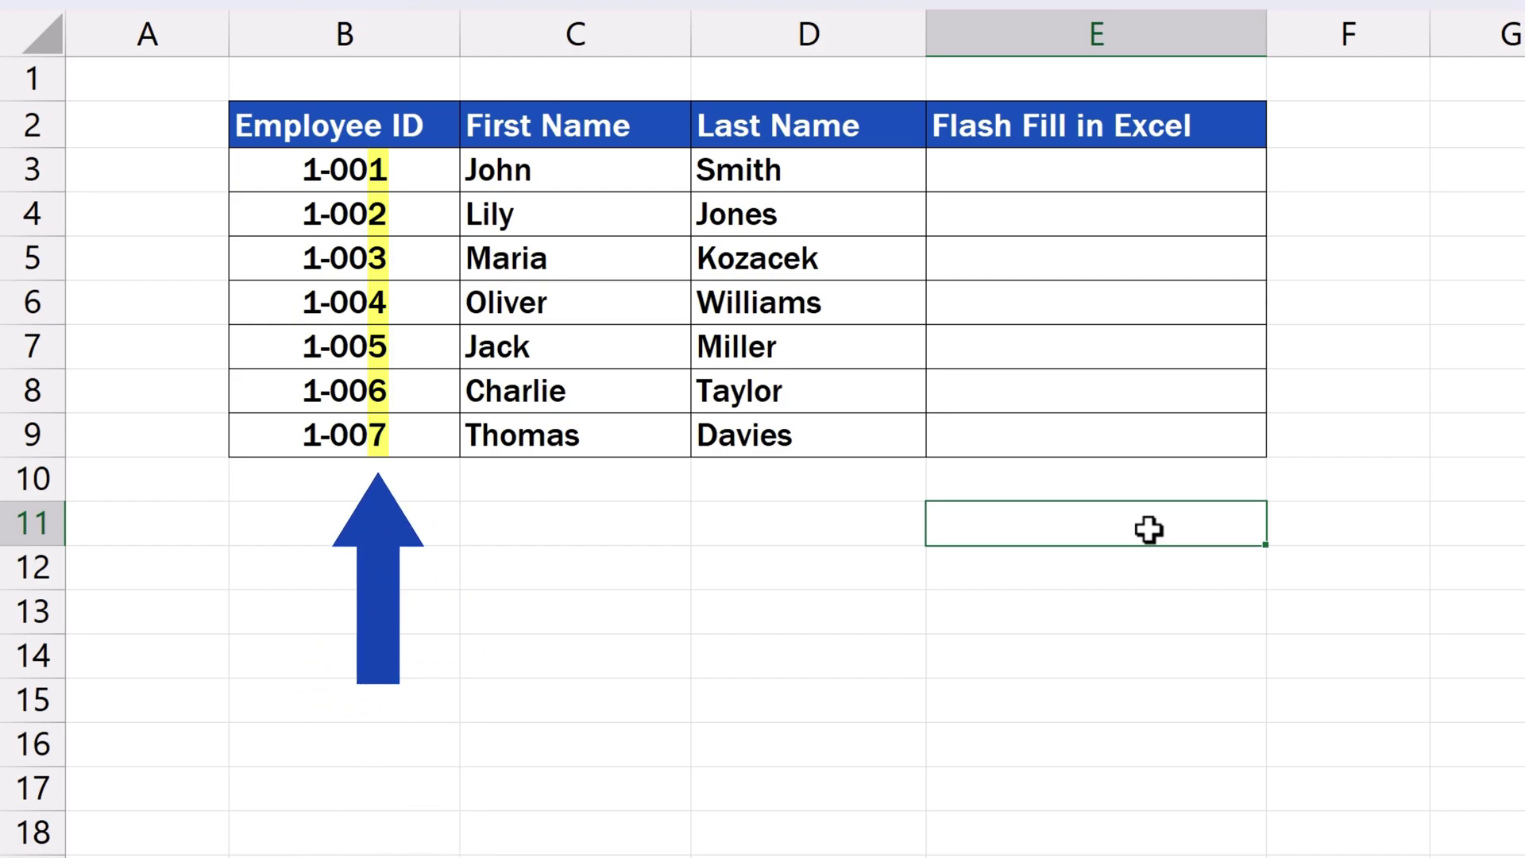
Step: Enter 1 in E3 and Flash Fill from E4, which puts 1 in every row
click(1183, 183)
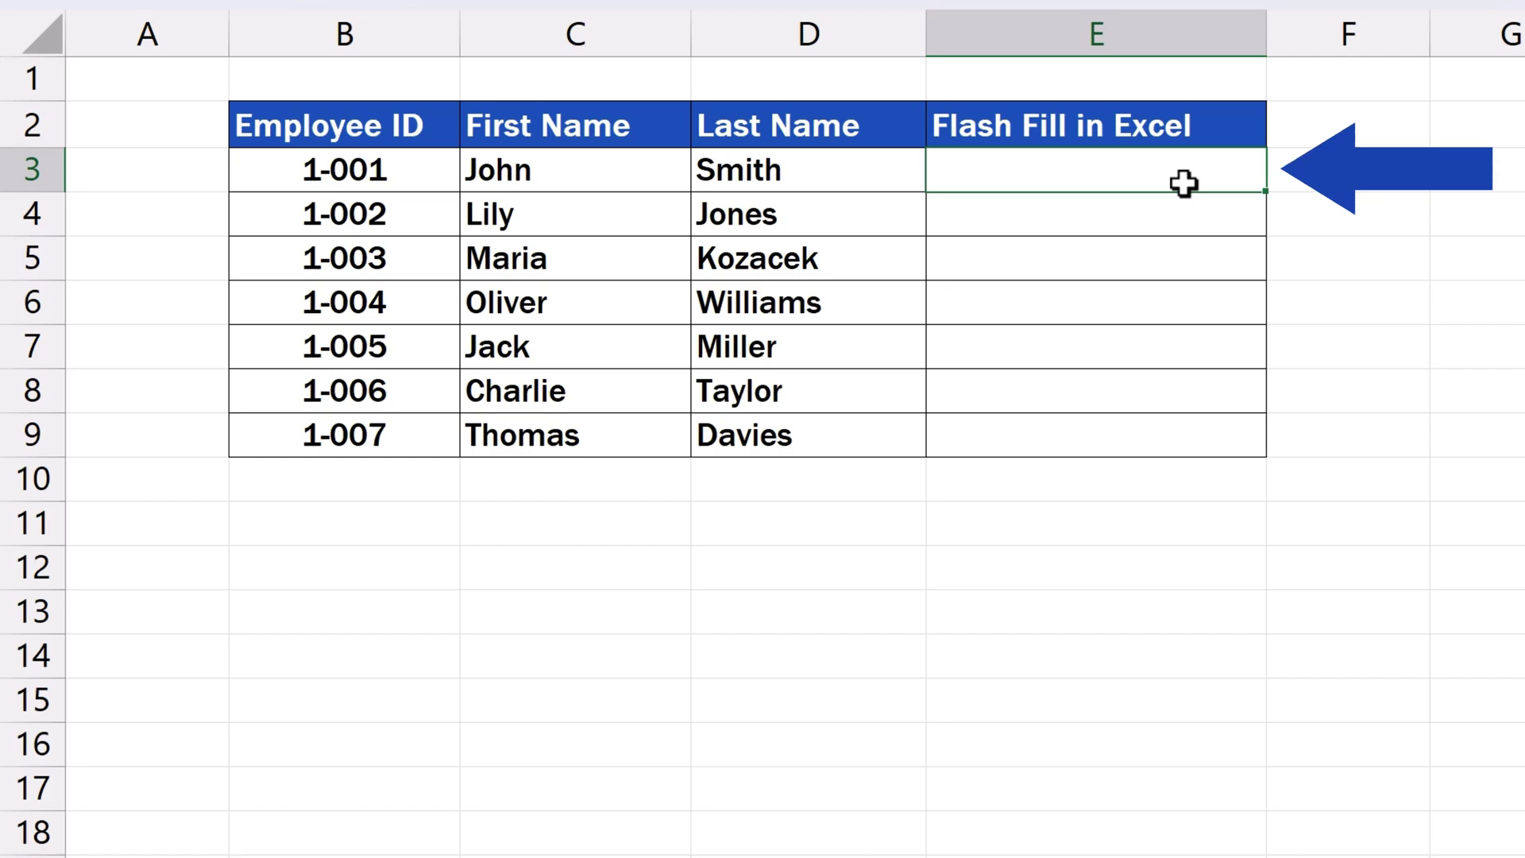
text(1)
key(ctrl+Return)
key(Down)
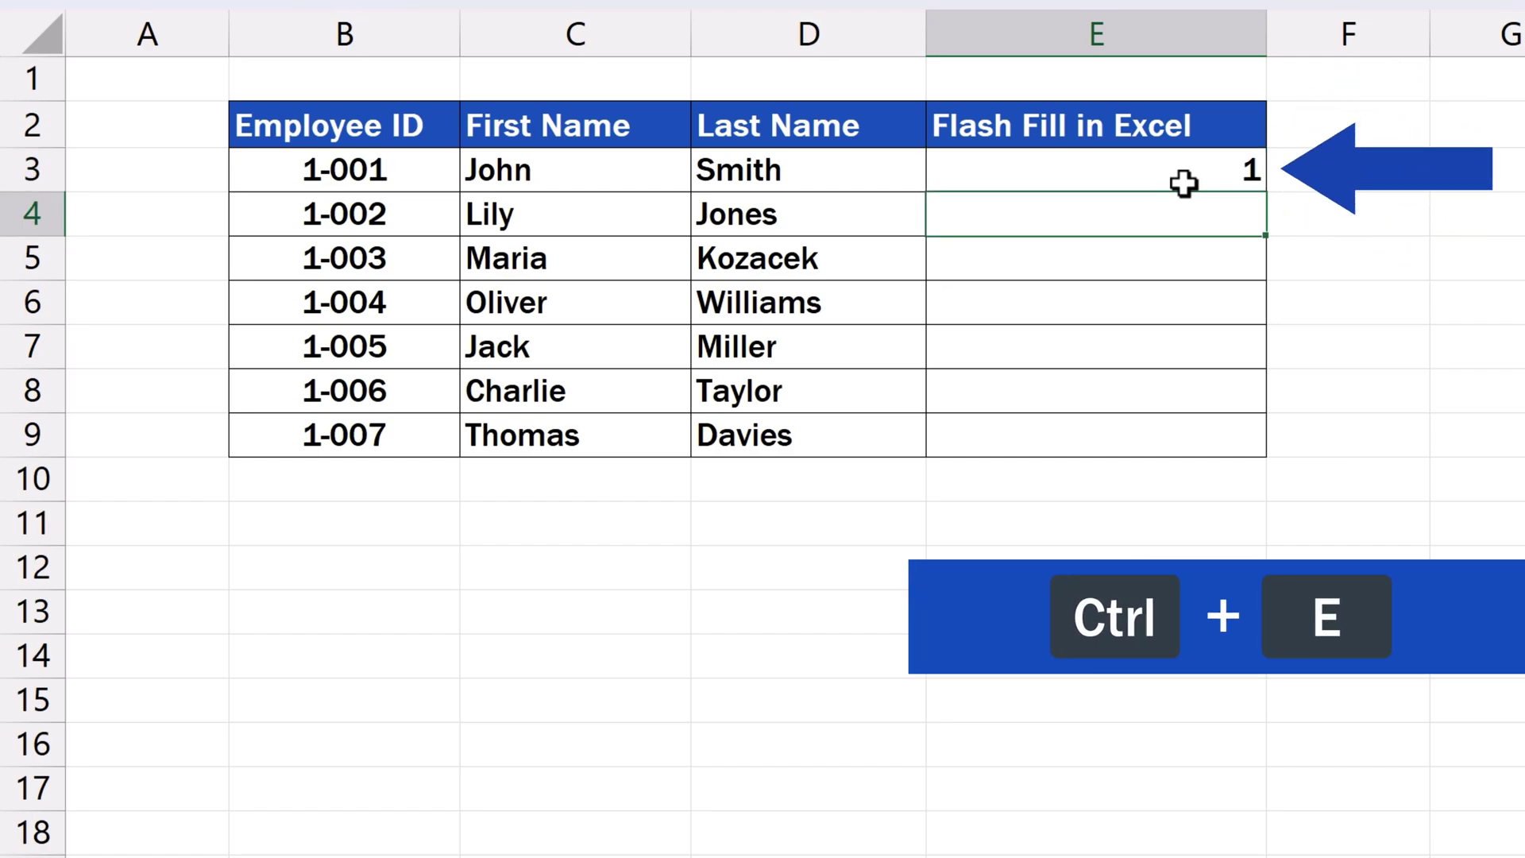
key(ctrl+e)
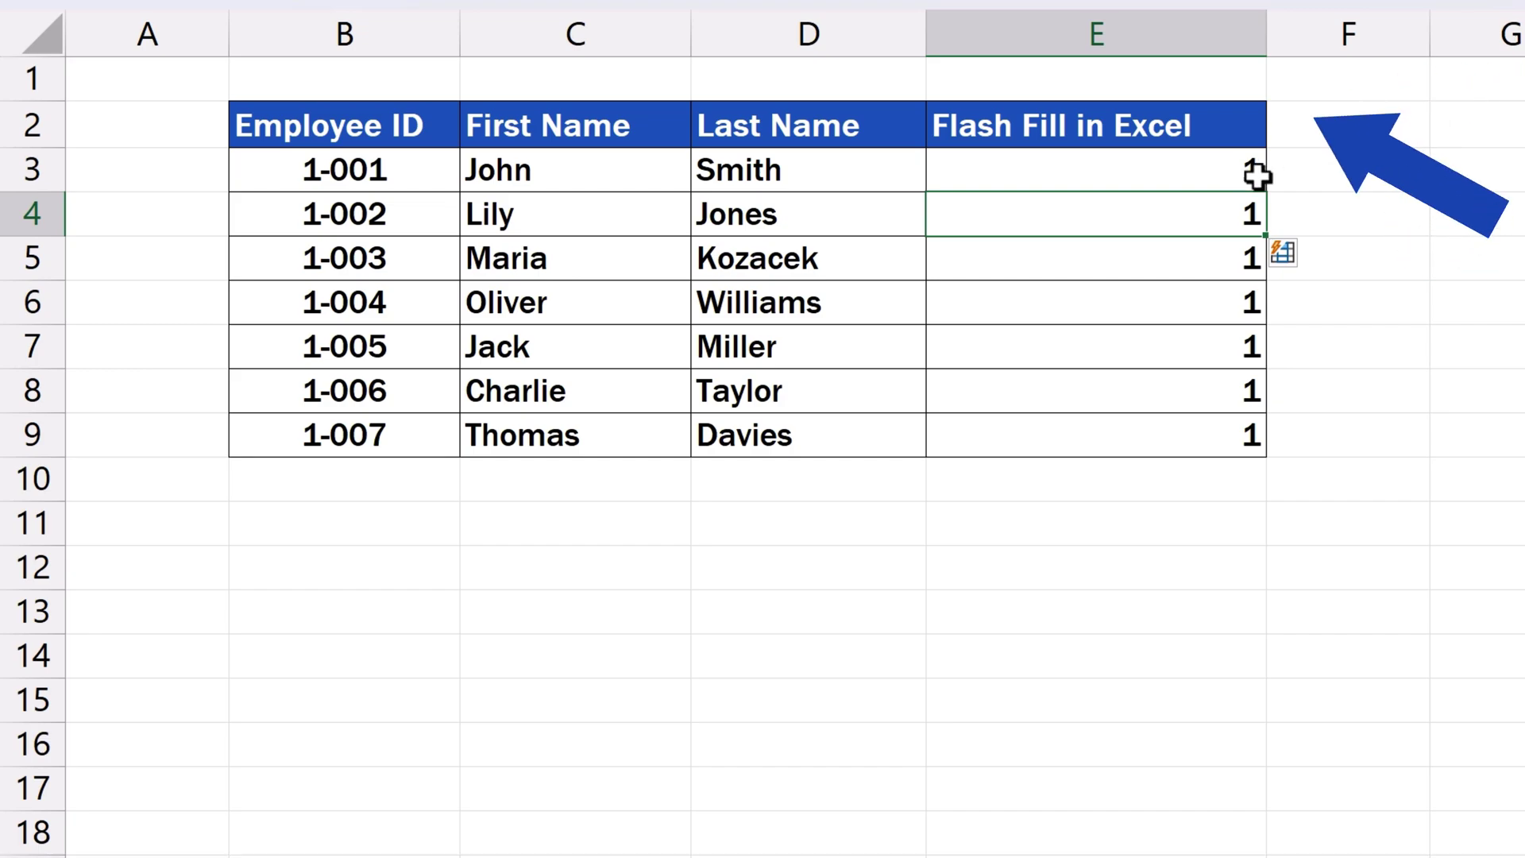
Step: Clear E3:E9, enter examples 1 and 2 in E3:E4, and Flash Fill IDs 3 through 7
mouse_move(1256, 174)
mouse_down()
mouse_move(1219, 242)
mouse_move(1227, 443)
mouse_up()
key(Delete)
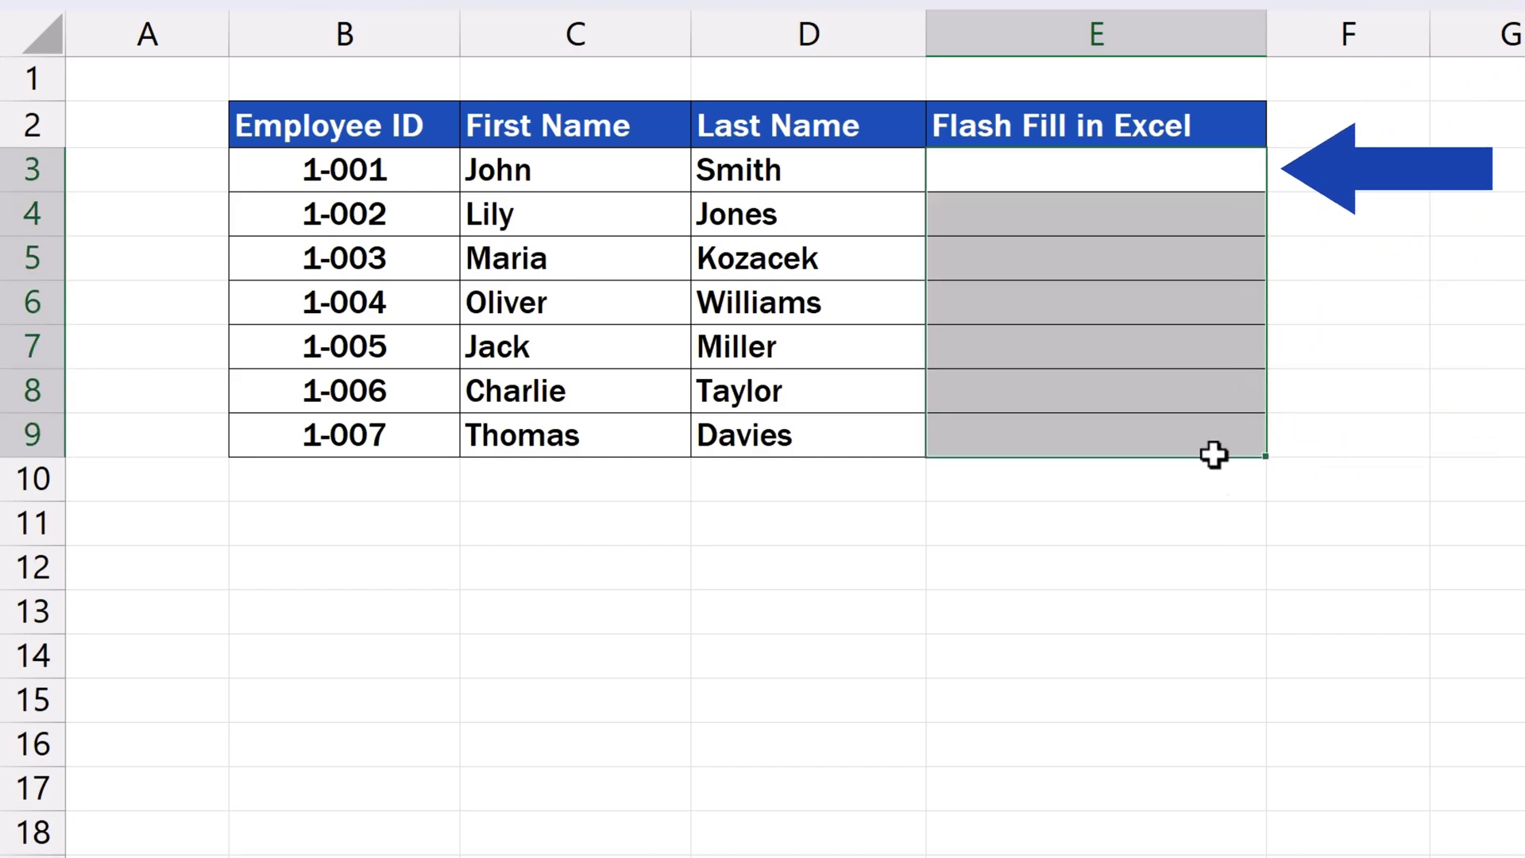
click(1208, 167)
text(1)
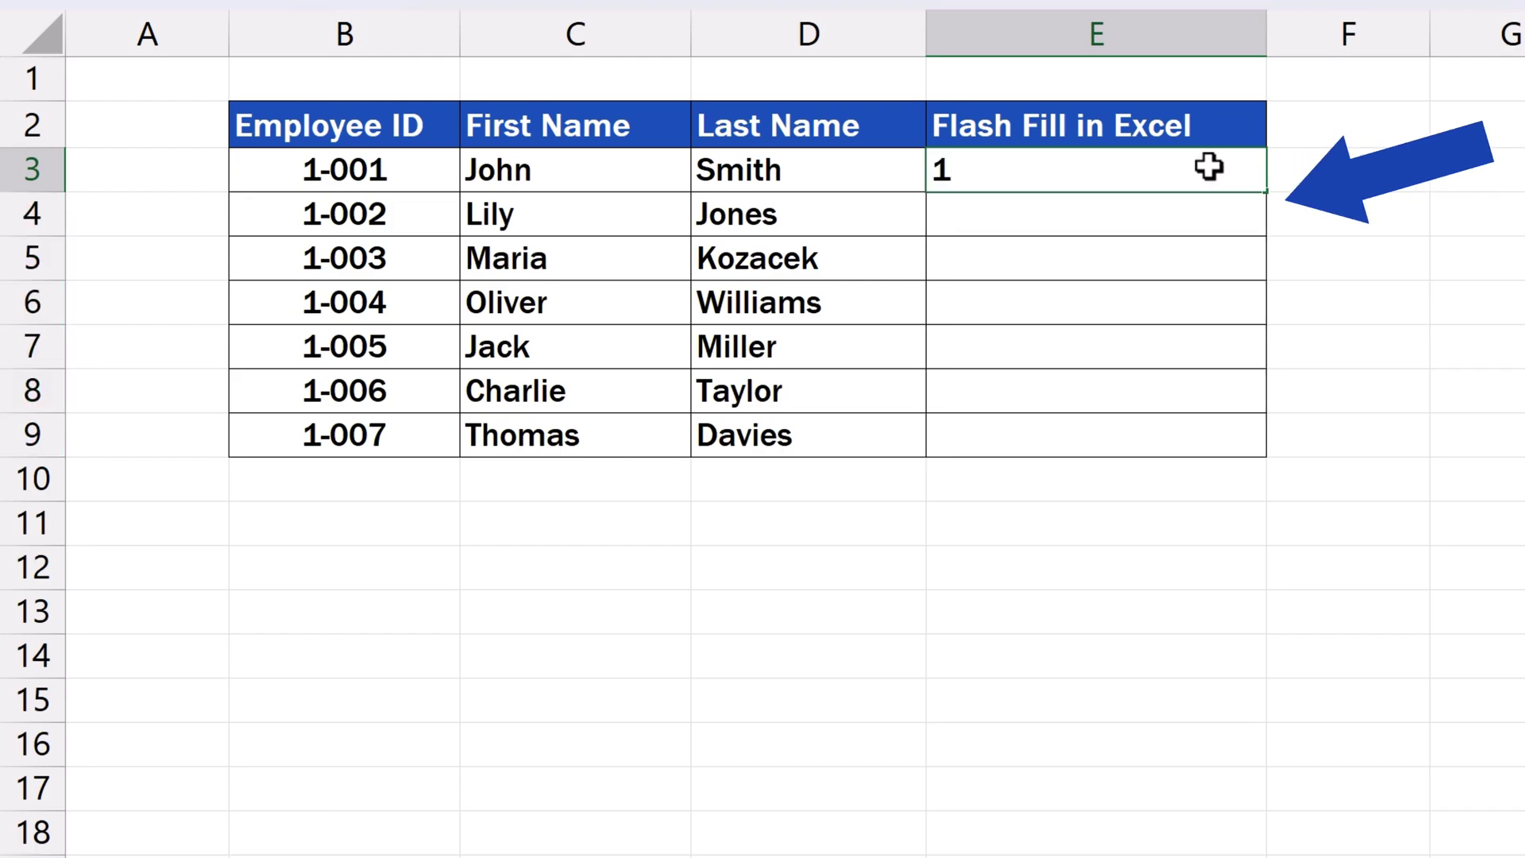
key(Return)
text(2)
key(Return)
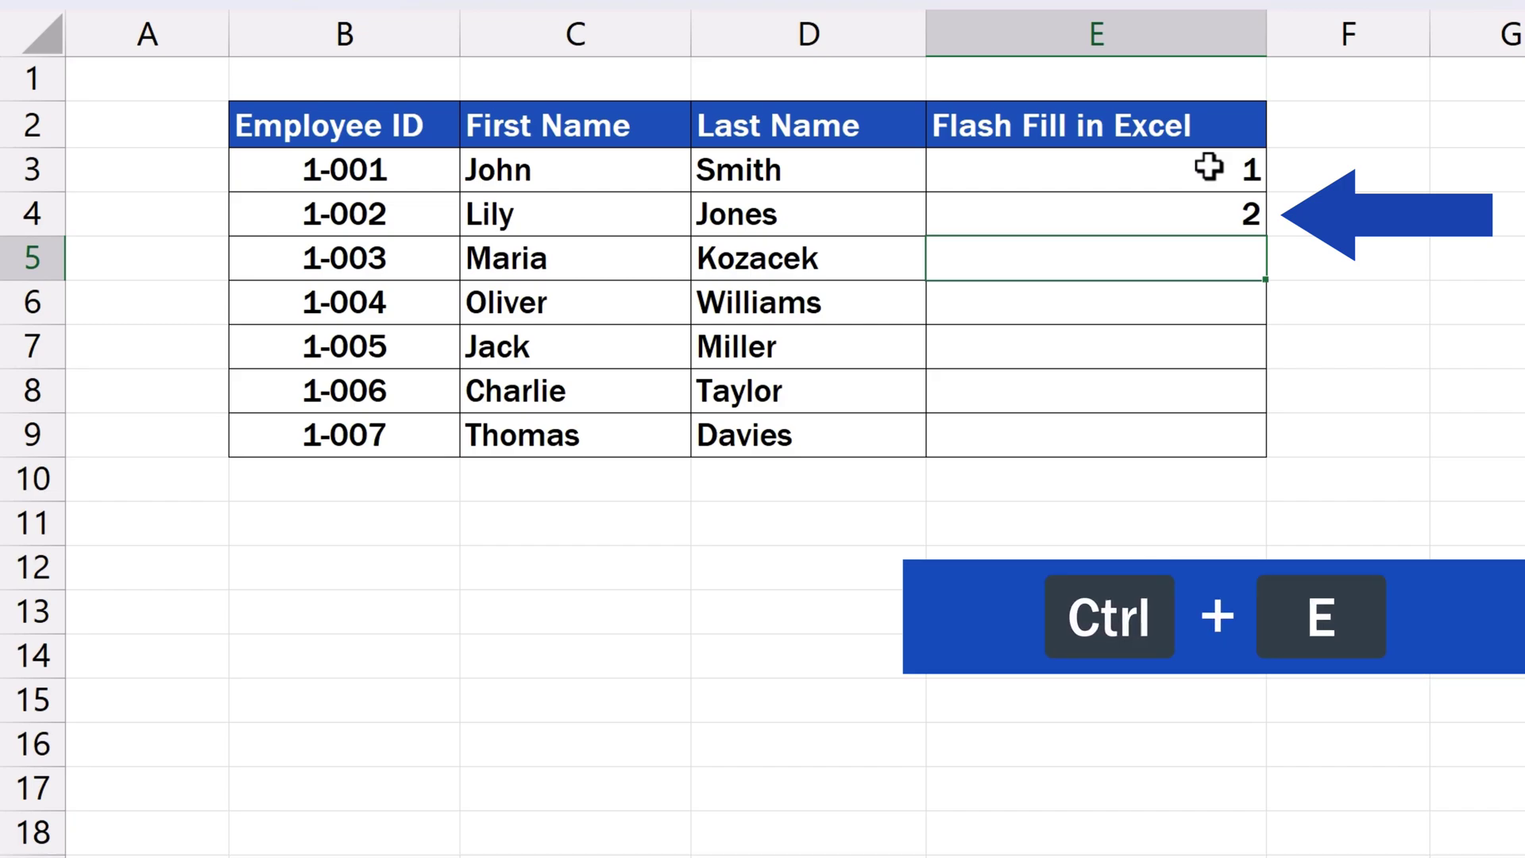
key(ctrl+e)
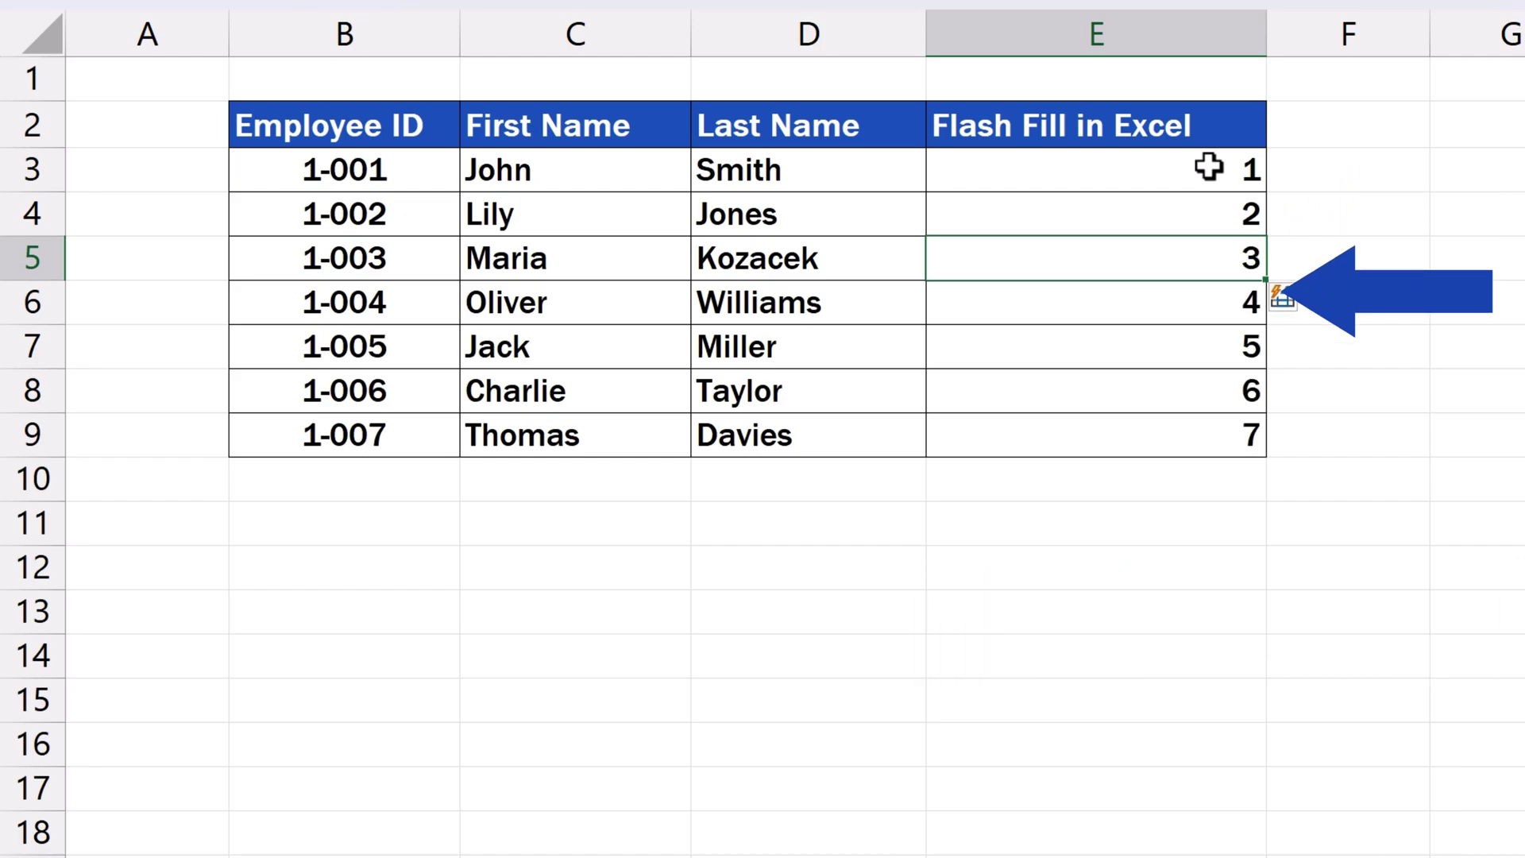